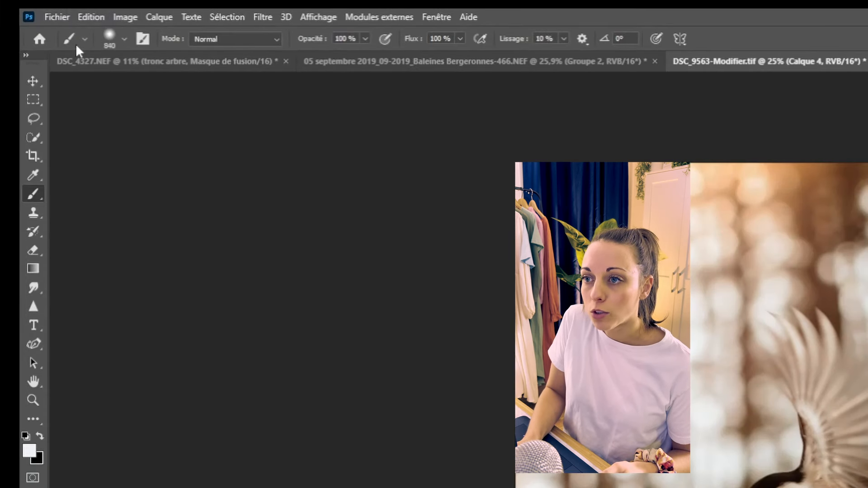
Step: Open the brush settings to view the brush size, hardness and available presets
{"action": "left_click", "coordinate": [126, 39]}
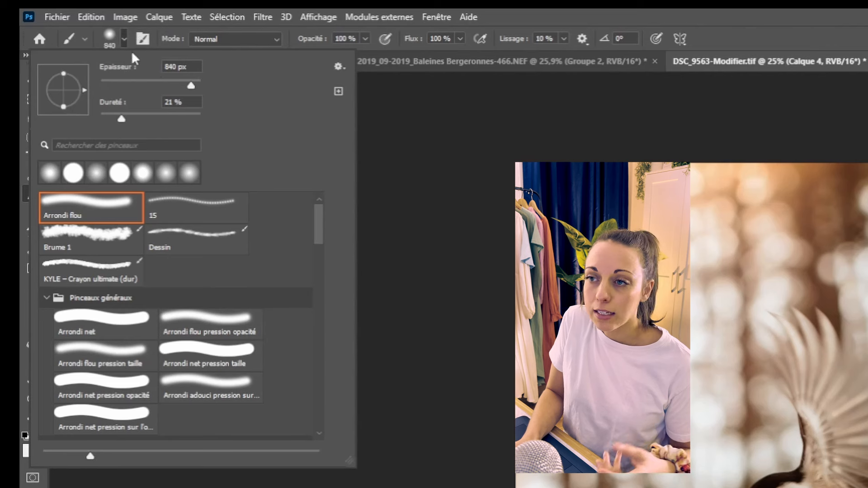
{"action": "left_click", "coordinate": [124, 36]}
{"action": "left_click", "coordinate": [125, 36]}
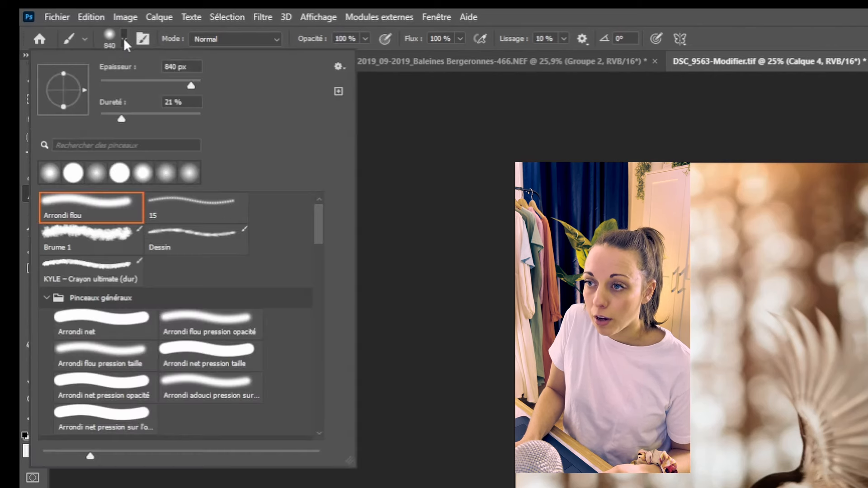
{"action": "left_click", "coordinate": [124, 37]}
{"action": "left_click", "coordinate": [124, 38]}
{"action": "left_click", "coordinate": [124, 39]}
{"action": "left_click", "coordinate": [125, 38]}
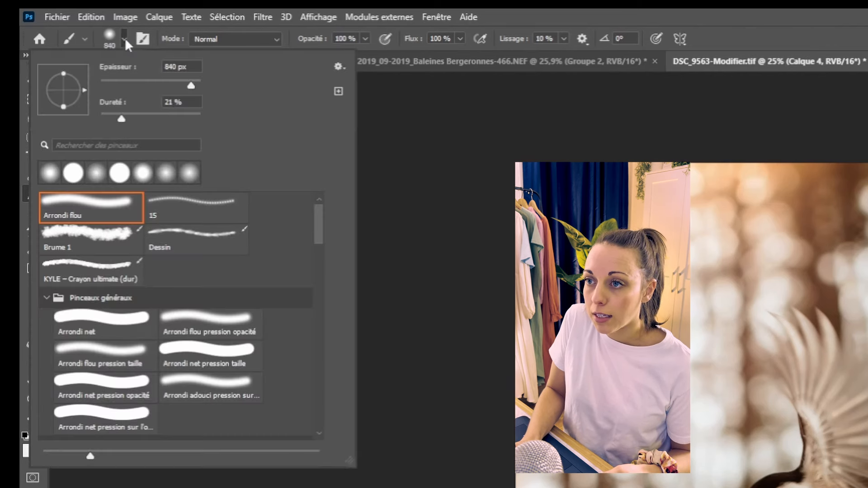
{"action": "left_click", "coordinate": [123, 38]}
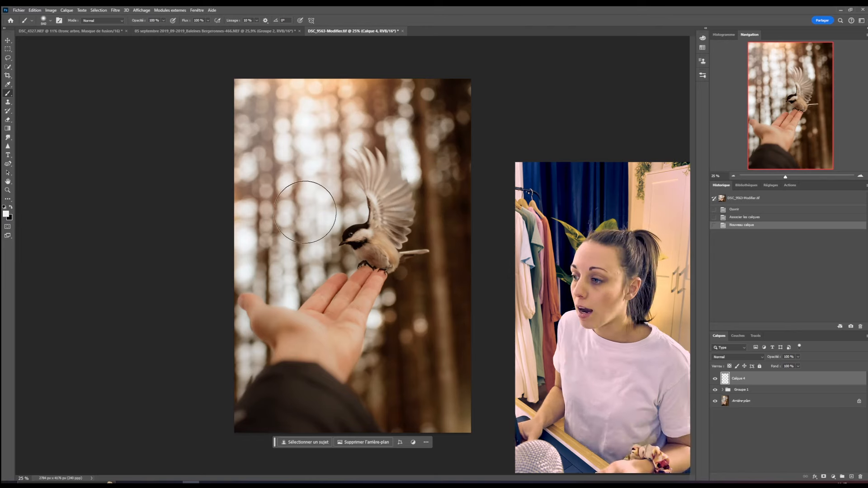
Step: Bring up the brush presets directly over the photo and browse through the list of installed brushes
{"action": "right_click", "coordinate": [379, 196]}
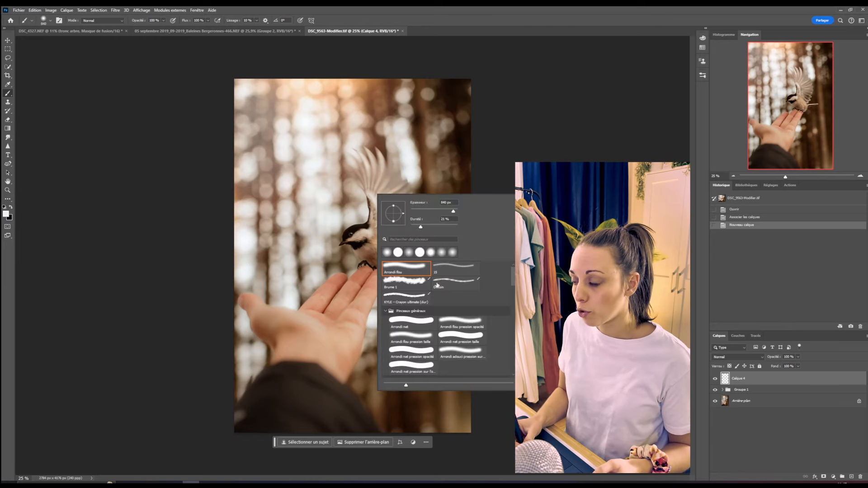
{"action": "right_click", "coordinate": [292, 121]}
{"action": "right_click", "coordinate": [439, 99]}
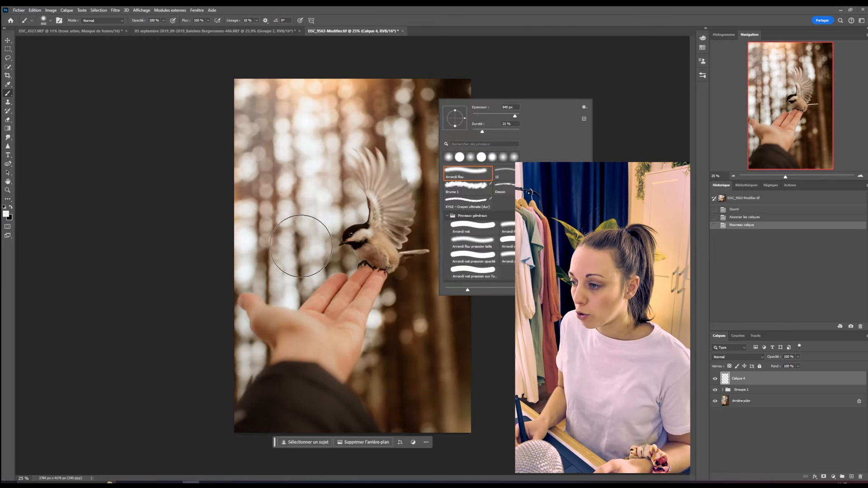
{"action": "right_click", "coordinate": [304, 236]}
{"action": "right_click", "coordinate": [407, 193]}
{"action": "right_click", "coordinate": [333, 227]}
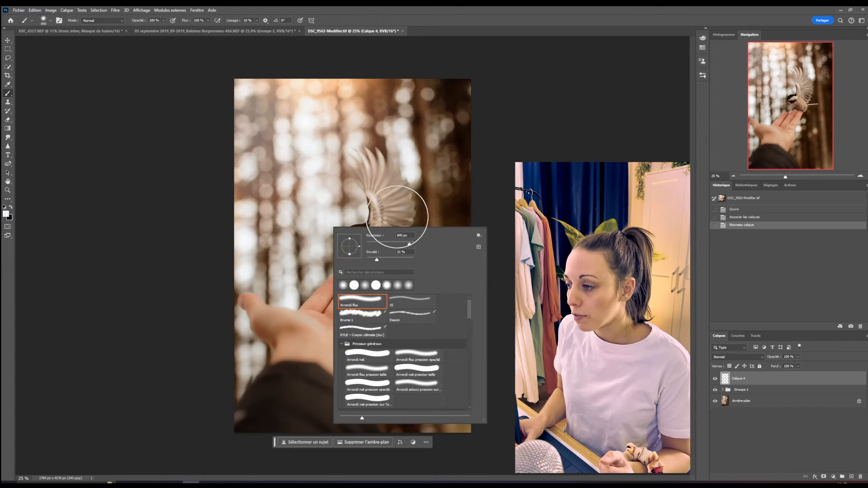
{"action": "scroll", "coordinate": [467, 312], "scroll_direction": "down", "scroll_amount": 10}
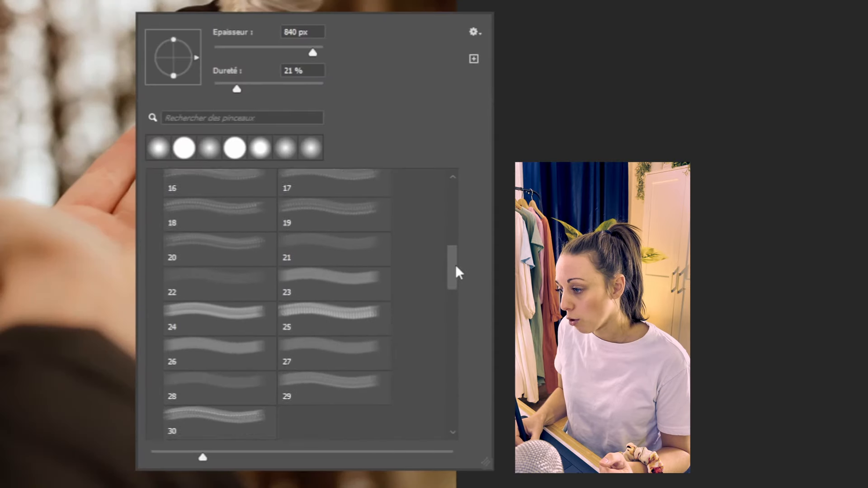
{"action": "left_click_drag", "start_coordinate": [456, 266], "coordinate": [454, 206]}
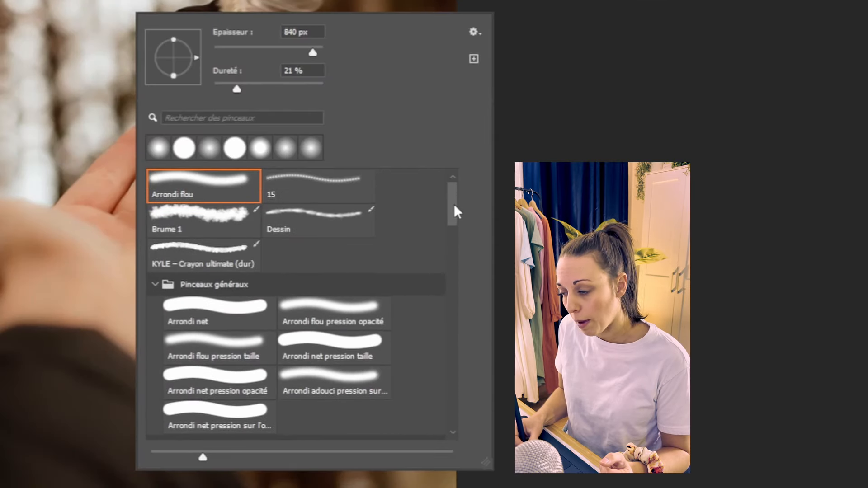
Step: Collapse the Pinceaux généraux group, then expand and collapse Pinceaux humides and Pinceaux à sec to inspect their brushes
{"action": "left_click", "coordinate": [155, 285]}
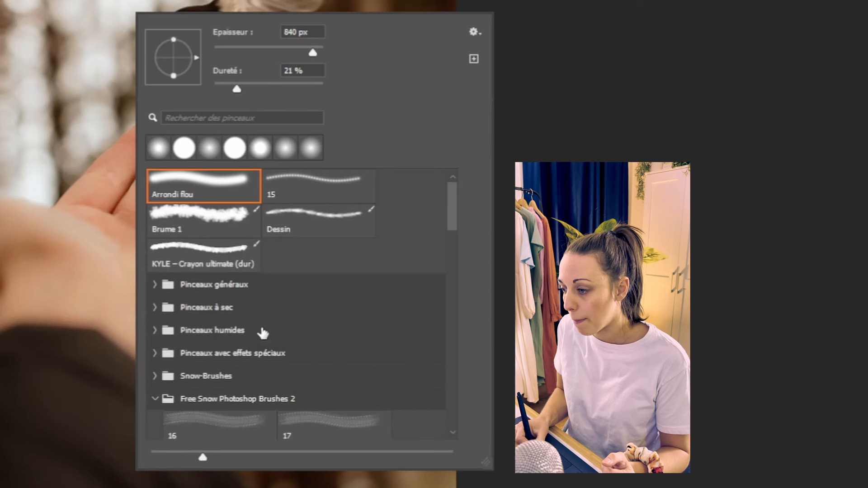
{"action": "left_click", "coordinate": [152, 314]}
{"action": "left_click", "coordinate": [155, 331]}
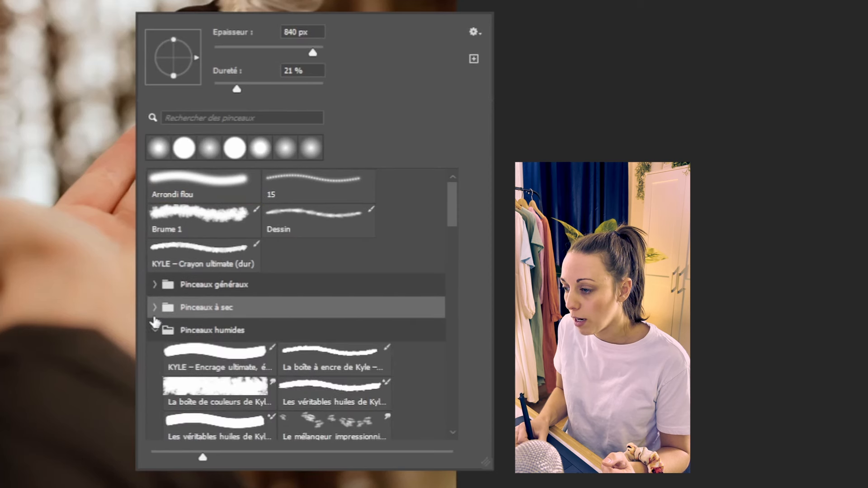
{"action": "left_click", "coordinate": [158, 312]}
{"action": "mouse_move", "coordinate": [455, 205]}
{"action": "left_mouse_down"}
{"action": "mouse_move", "coordinate": [453, 227]}
{"action": "mouse_move", "coordinate": [452, 201]}
{"action": "left_mouse_up"}
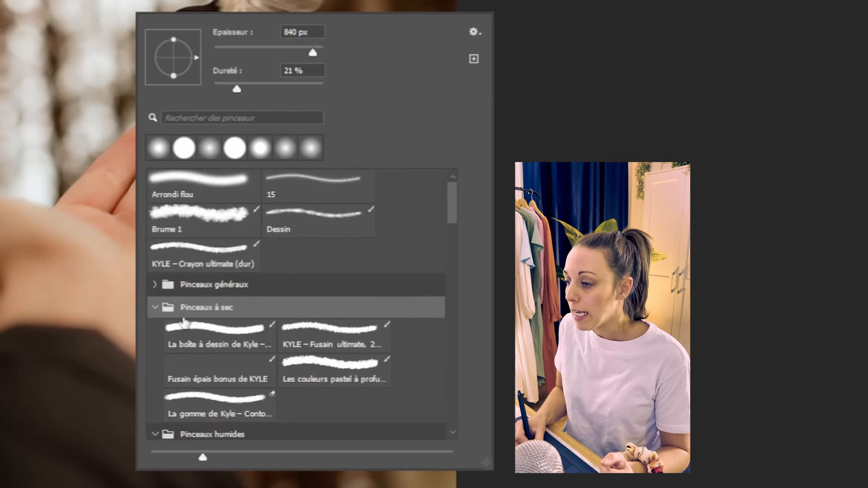
{"action": "left_click", "coordinate": [154, 309]}
{"action": "left_click", "coordinate": [155, 331]}
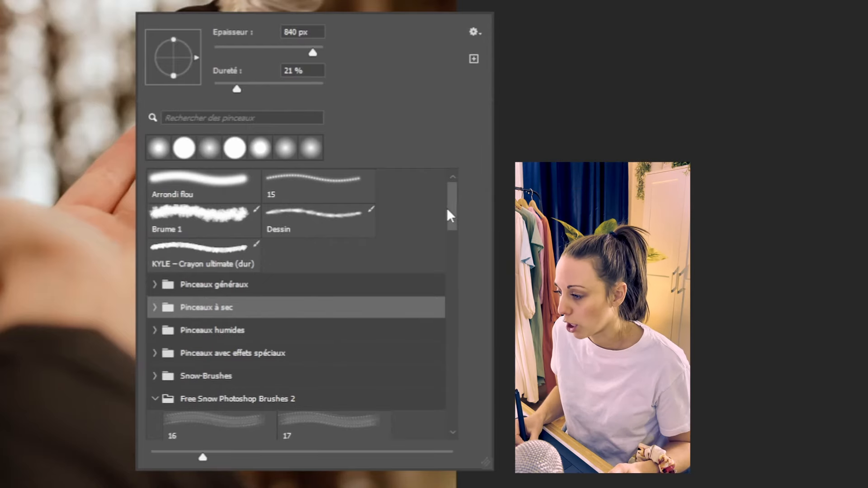
Step: Expand the Pinceaux généraux group and move the Arrondi net preset after Arrondi flou pression opacité
{"action": "mouse_move", "coordinate": [447, 207]}
{"action": "left_mouse_down"}
{"action": "mouse_move", "coordinate": [454, 414]}
{"action": "mouse_move", "coordinate": [444, 204]}
{"action": "left_mouse_up"}
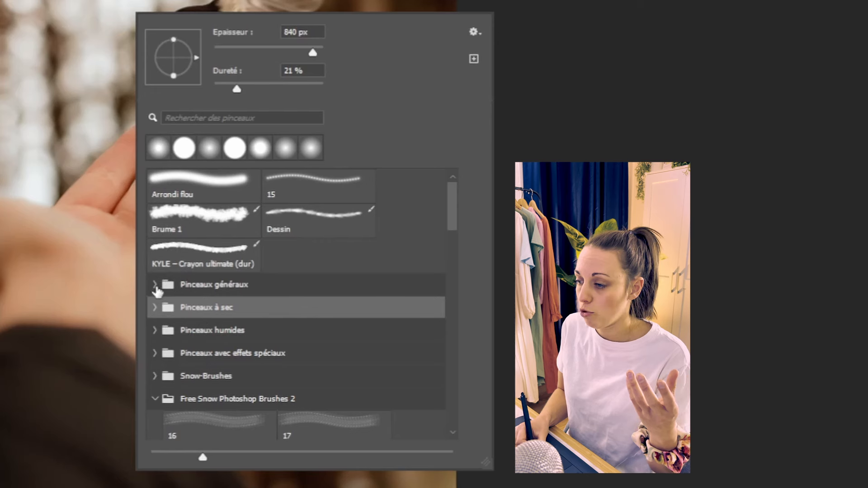
{"action": "left_click", "coordinate": [154, 286]}
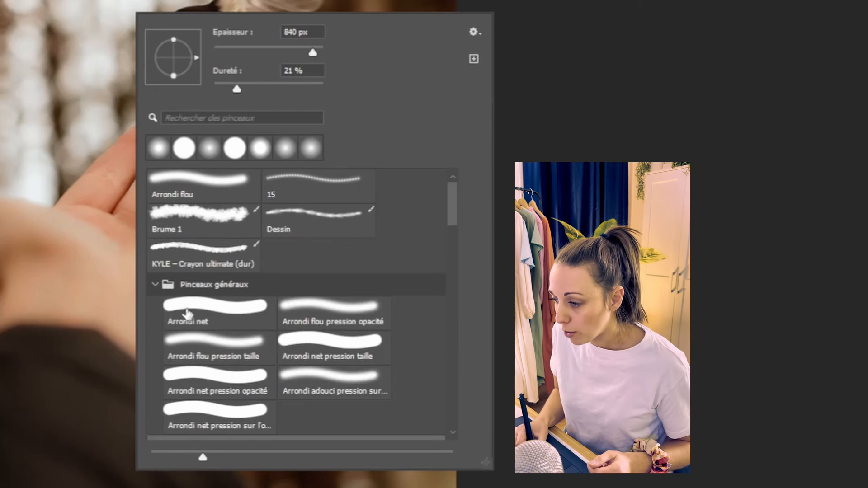
{"action": "mouse_move", "coordinate": [188, 313]}
{"action": "left_mouse_down"}
{"action": "mouse_move", "coordinate": [243, 285]}
{"action": "mouse_move", "coordinate": [262, 249]}
{"action": "mouse_move", "coordinate": [271, 248]}
{"action": "mouse_move", "coordinate": [195, 300]}
{"action": "mouse_move", "coordinate": [295, 251]}
{"action": "mouse_move", "coordinate": [266, 296]}
{"action": "mouse_move", "coordinate": [271, 303]}
{"action": "left_mouse_up"}
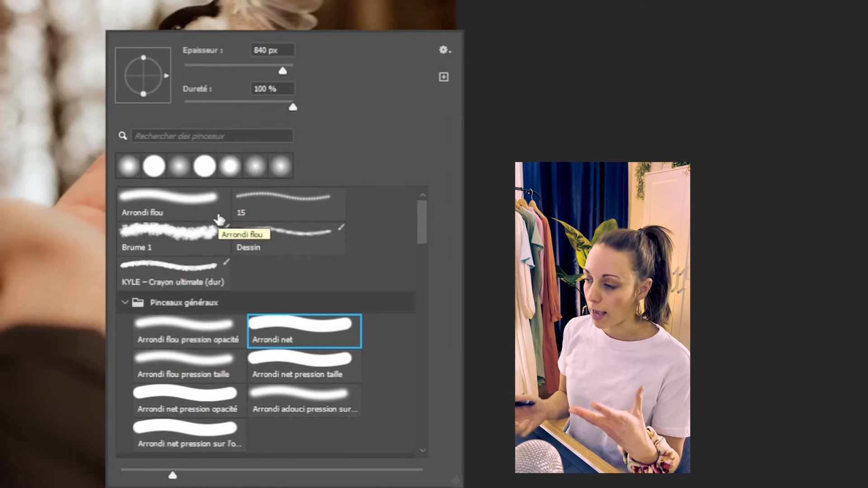
Step: Select the Arrondi flou brush, paint a soft white stroke across the bird and background, and undo it
{"action": "left_click", "coordinate": [185, 212]}
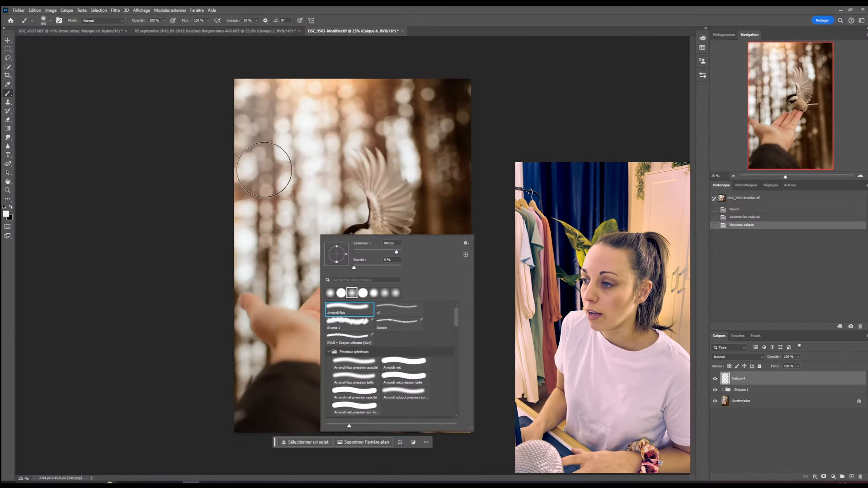
{"action": "mouse_move", "coordinate": [276, 175]}
{"action": "left_mouse_down"}
{"action": "mouse_move", "coordinate": [391, 200]}
{"action": "mouse_move", "coordinate": [406, 245]}
{"action": "mouse_move", "coordinate": [313, 277]}
{"action": "mouse_move", "coordinate": [246, 258]}
{"action": "left_mouse_up"}
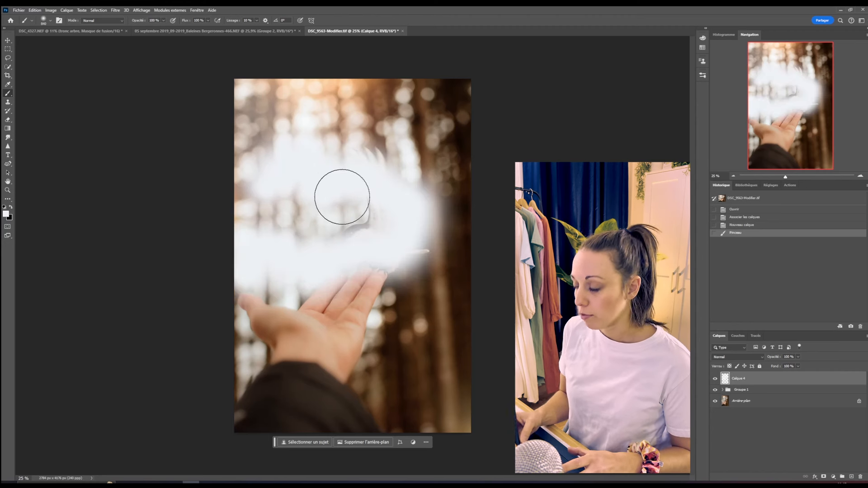
{"action": "key", "text": "ctrl+z"}
Step: Enlarge the brush, switch to the hard round Arrondi net preset and stamp two white circles beside and over the bird's wing
{"action": "right_click", "coordinate": [353, 257]}
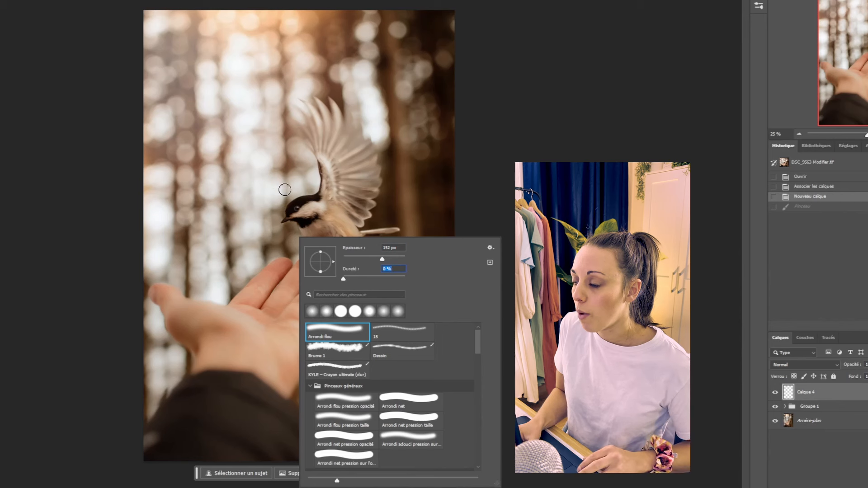
{"action": "left_click_drag", "start_coordinate": [381, 259], "coordinate": [388, 259]}
{"action": "mouse_move", "coordinate": [291, 180]}
{"action": "left_mouse_down"}
{"action": "mouse_move", "coordinate": [317, 186]}
{"action": "mouse_move", "coordinate": [302, 201]}
{"action": "mouse_move", "coordinate": [316, 407]}
{"action": "left_mouse_up"}
{"action": "left_click", "coordinate": [243, 165]}
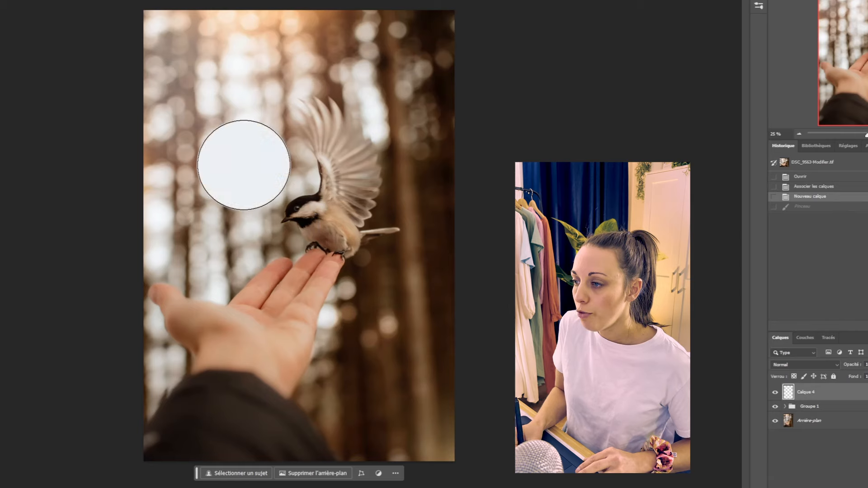
{"action": "left_click", "coordinate": [342, 137]}
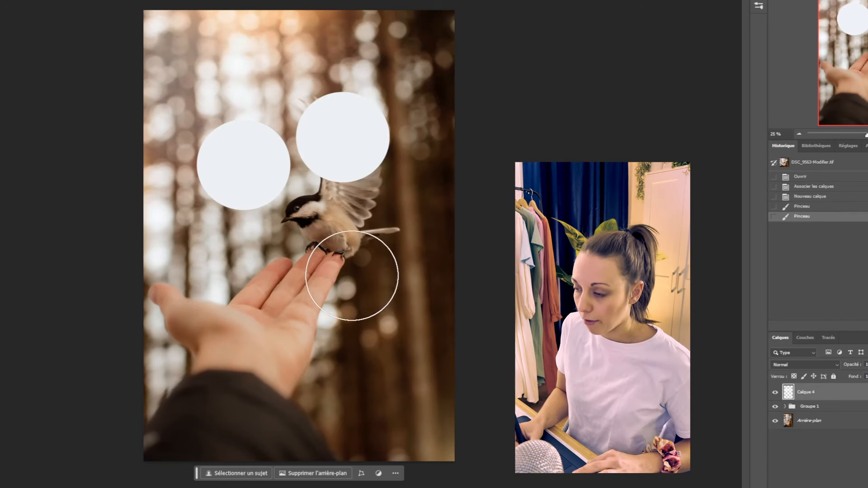
Step: Switch to the soft Arrondi flou brush at 824 px and 0 % hardness and stamp five white dabs around and below the bird
{"action": "left_click_drag", "start_coordinate": [350, 284], "coordinate": [344, 96]}
{"action": "left_click_drag", "start_coordinate": [342, 39], "coordinate": [341, 37]}
{"action": "left_click", "coordinate": [214, 250]}
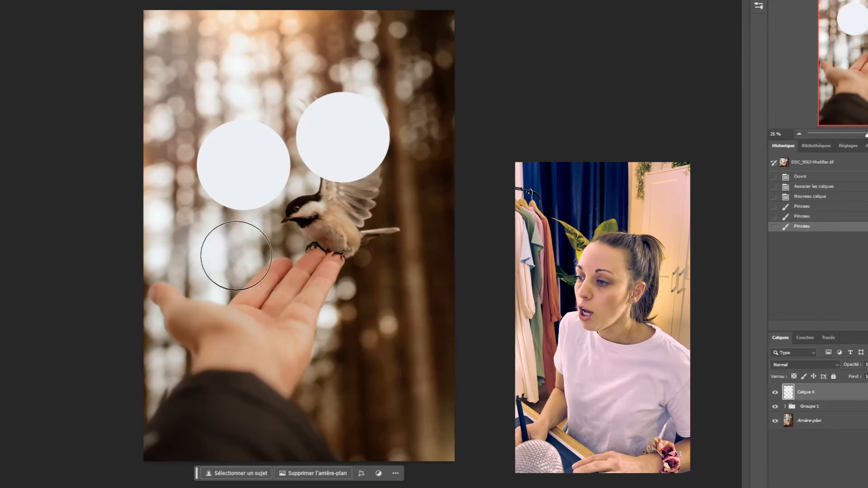
{"action": "left_click", "coordinate": [290, 249]}
{"action": "left_click", "coordinate": [379, 232]}
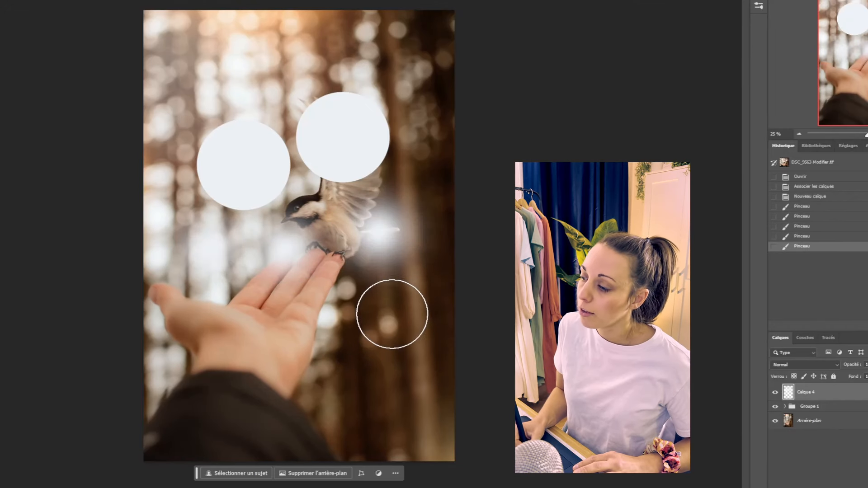
{"action": "left_click", "coordinate": [390, 312]}
{"action": "left_click", "coordinate": [346, 374]}
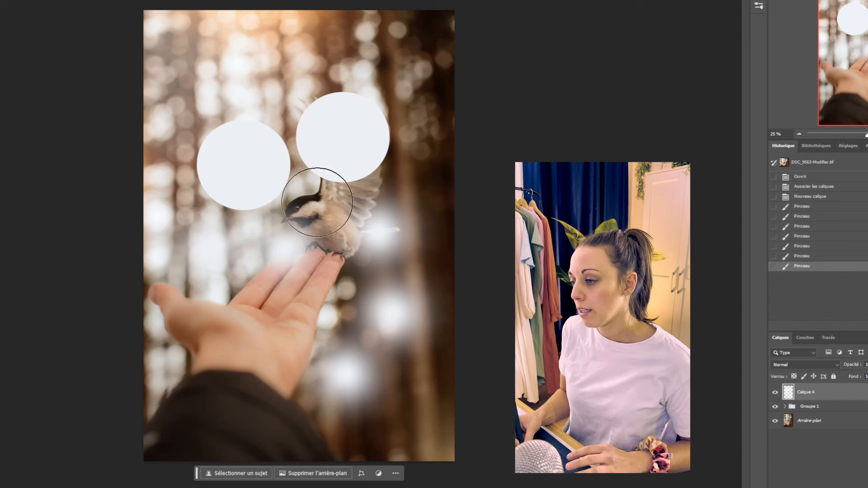
Step: Check the brush settings and stamp five more soft white dabs across the upper background
{"action": "right_click", "coordinate": [344, 199]}
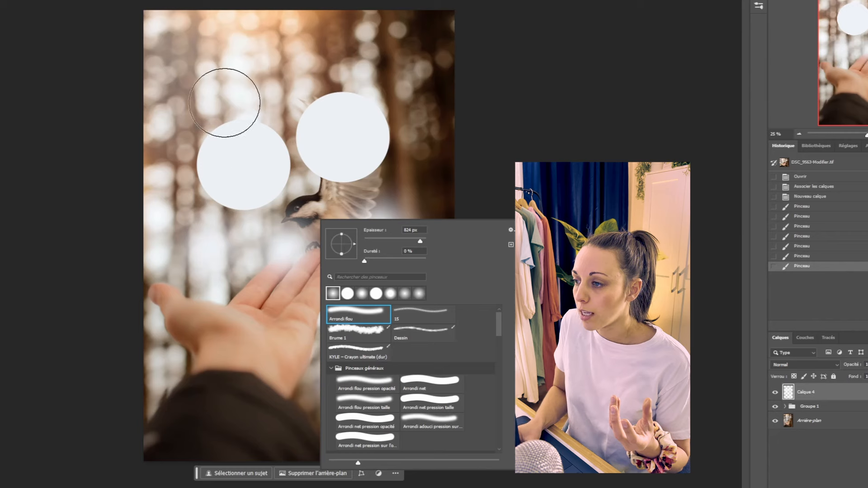
{"action": "left_click", "coordinate": [193, 80]}
{"action": "left_click", "coordinate": [258, 72]}
{"action": "left_click", "coordinate": [365, 56]}
{"action": "left_click", "coordinate": [226, 63]}
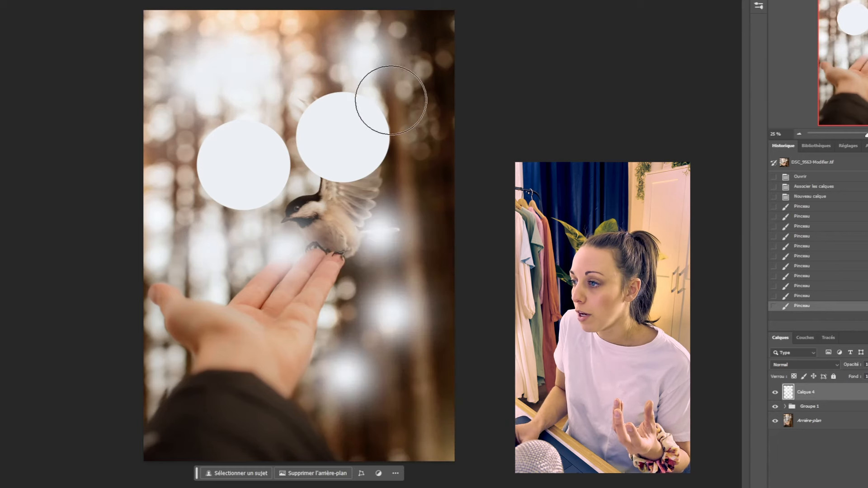
{"action": "left_click", "coordinate": [390, 100]}
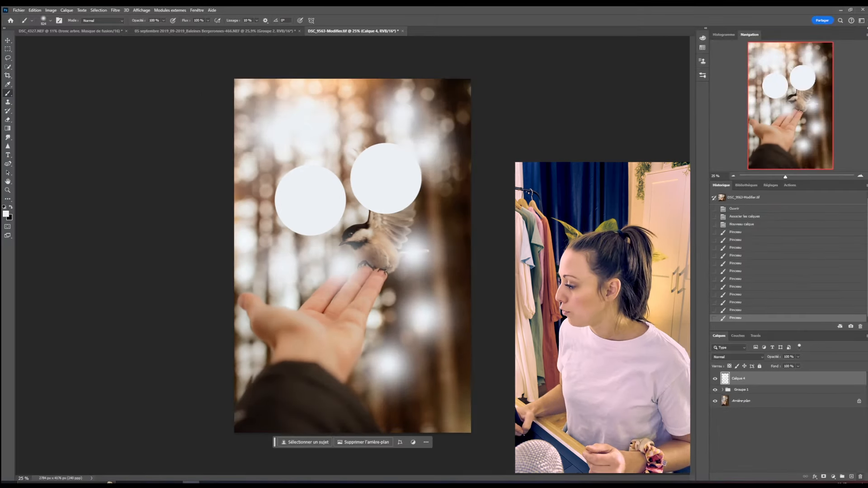
Step: Delete the layer with the soft and hard test dabs and add a new empty layer
{"action": "left_click", "coordinate": [860, 476]}
{"action": "left_click", "coordinate": [851, 477]}
Step: Select the Arrondi net brush at 824 px and 100 % hardness and stamp five hard-edged white circles over the photo
{"action": "right_click", "coordinate": [350, 234]}
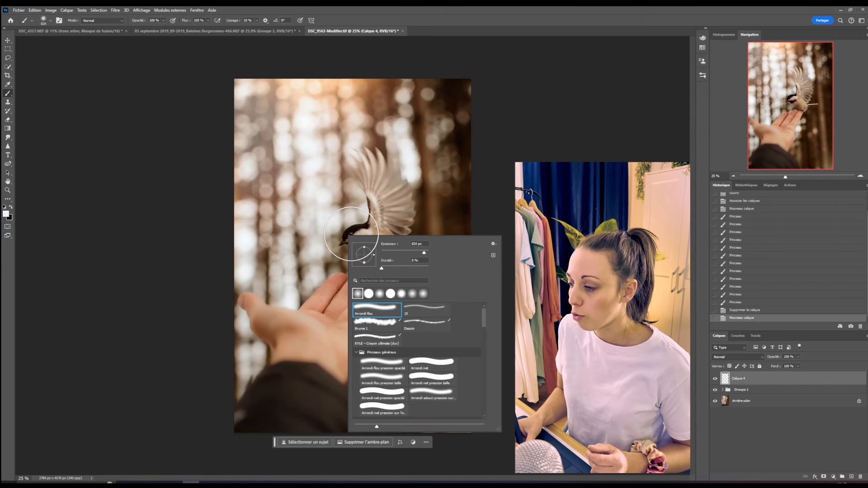
{"action": "left_click", "coordinate": [420, 369]}
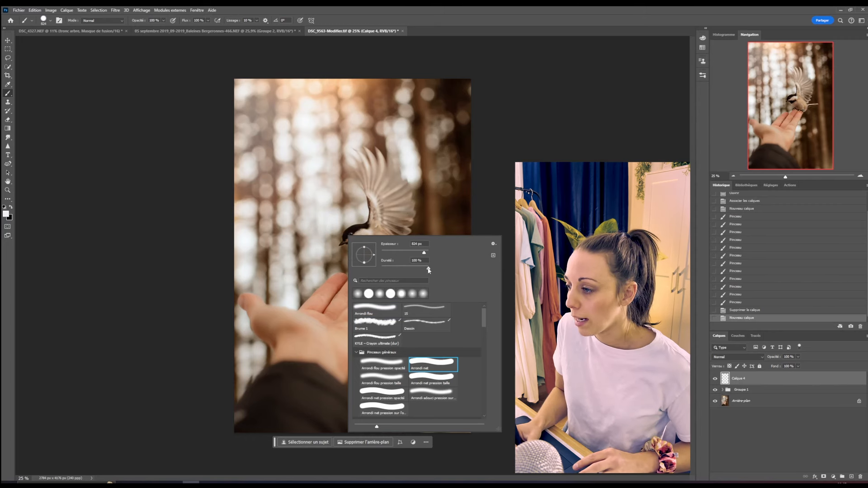
{"action": "left_click", "coordinate": [277, 150]}
{"action": "left_click", "coordinate": [368, 135]}
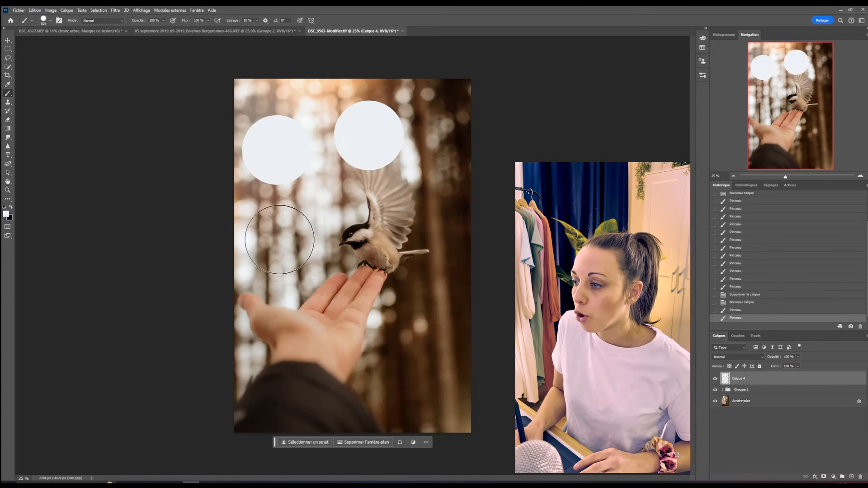
{"action": "left_click", "coordinate": [279, 239]}
{"action": "left_click", "coordinate": [406, 225]}
{"action": "left_click", "coordinate": [386, 310]}
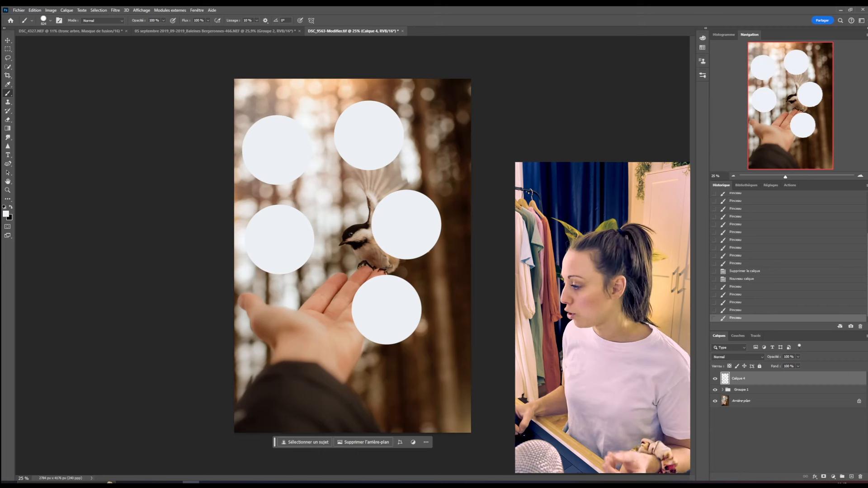
Step: Delete the layer with the five hard-edged circles and create a fresh empty layer above Groupe 1
{"action": "left_click", "coordinate": [860, 476]}
{"action": "left_click", "coordinate": [851, 476]}
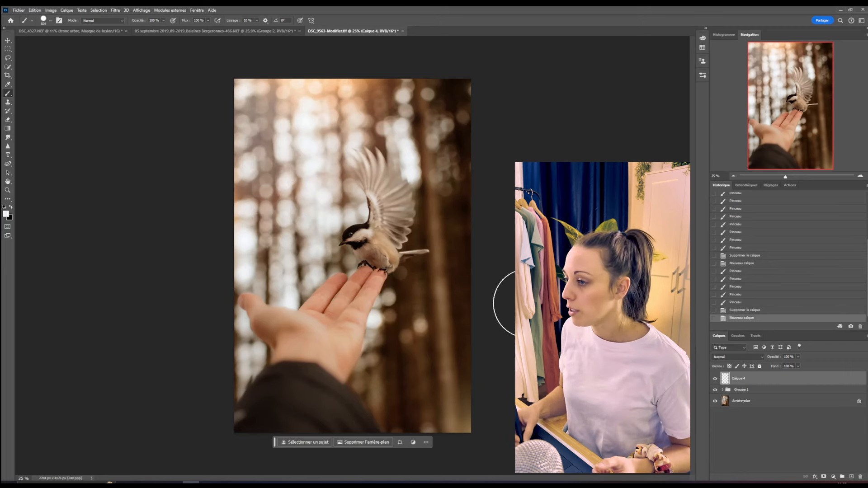
Step: Reopen the brush settings and select the soft round Arrondi flou preset
{"action": "right_click", "coordinate": [322, 185]}
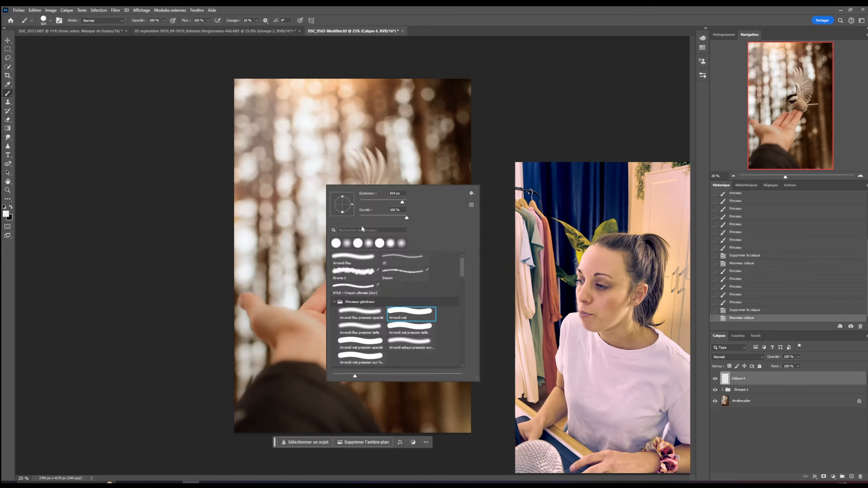
{"action": "left_click", "coordinate": [407, 220]}
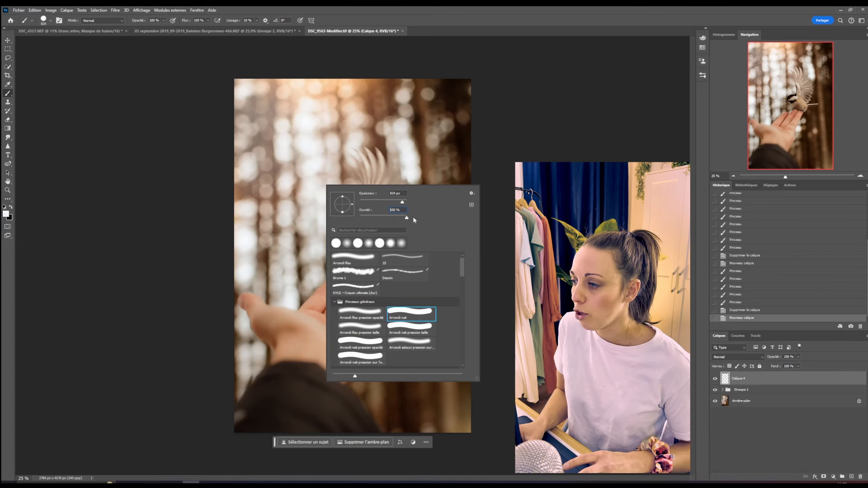
{"action": "left_click", "coordinate": [343, 259]}
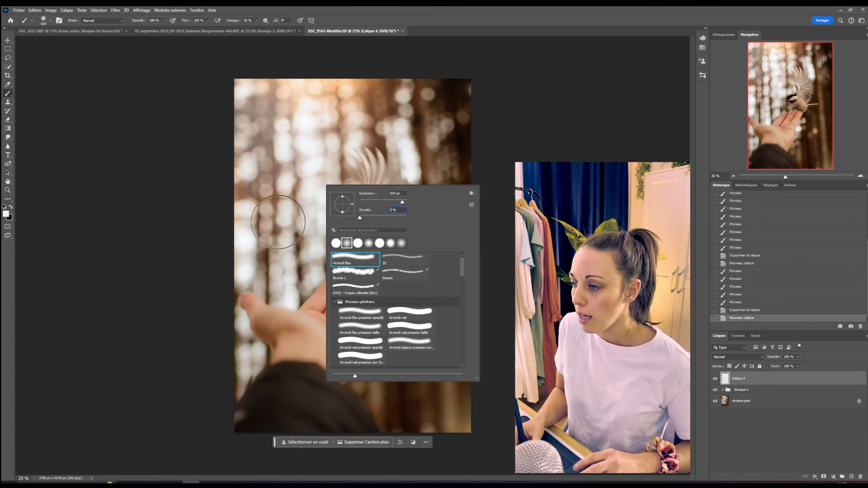
Step: Adjust the soft round brush's diameter and hardness interactively over the photo, ending at 1784 px and 32 % hardness
{"action": "right_click", "coordinate": [289, 198], "text": "ctrl+alt"}
{"action": "mouse_move", "coordinate": [290, 198]}
{"action": "left_mouse_down"}
{"action": "mouse_move", "coordinate": [386, 212]}
{"action": "mouse_move", "coordinate": [302, 200]}
{"action": "mouse_move", "coordinate": [362, 209]}
{"action": "mouse_move", "coordinate": [286, 225]}
{"action": "mouse_move", "coordinate": [371, 219]}
{"action": "mouse_move", "coordinate": [313, 220]}
{"action": "mouse_move", "coordinate": [362, 219]}
{"action": "mouse_move", "coordinate": [337, 219]}
{"action": "mouse_move", "coordinate": [354, 220]}
{"action": "left_mouse_up"}
{"action": "mouse_move", "coordinate": [338, 125]}
{"action": "left_mouse_down"}
{"action": "mouse_move", "coordinate": [349, 169]}
{"action": "mouse_move", "coordinate": [348, 265]}
{"action": "left_mouse_up"}
{"action": "left_click_drag", "start_coordinate": [342, 379], "coordinate": [337, 193]}
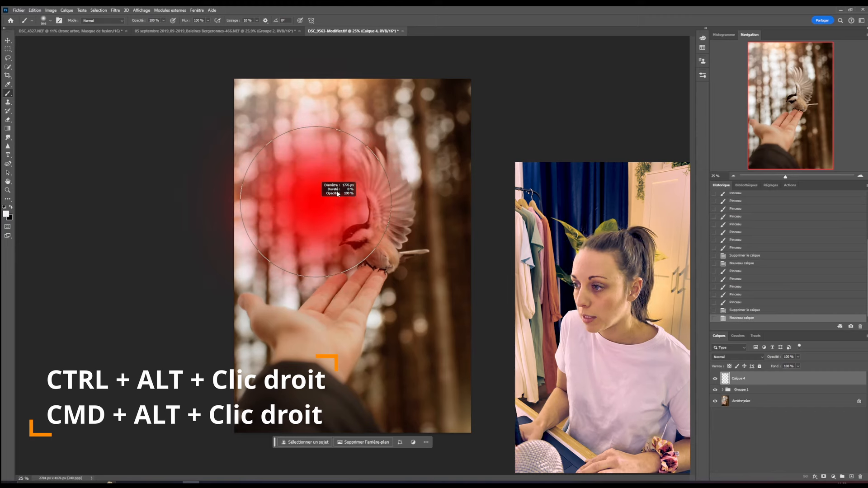
{"action": "mouse_move", "coordinate": [340, 112]}
{"action": "left_mouse_down"}
{"action": "mouse_move", "coordinate": [346, 260]}
{"action": "mouse_move", "coordinate": [342, 158]}
{"action": "left_mouse_up"}
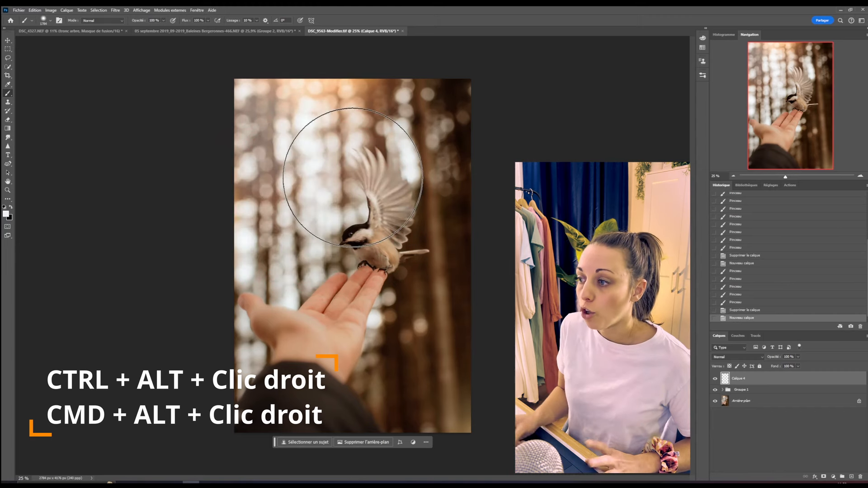
Step: Reselect the soft Arrondi flou preset and resize it over the photo to about 460 px with 16 % hardness
{"action": "right_click", "coordinate": [348, 221]}
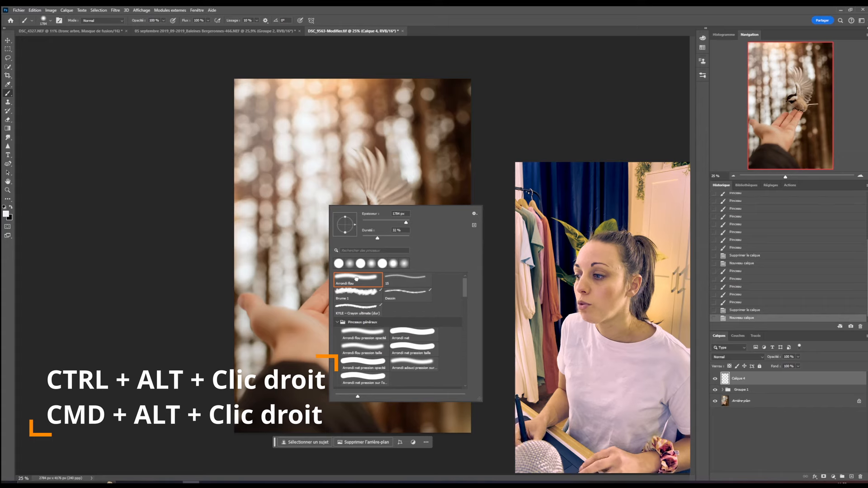
{"action": "left_click", "coordinate": [356, 279]}
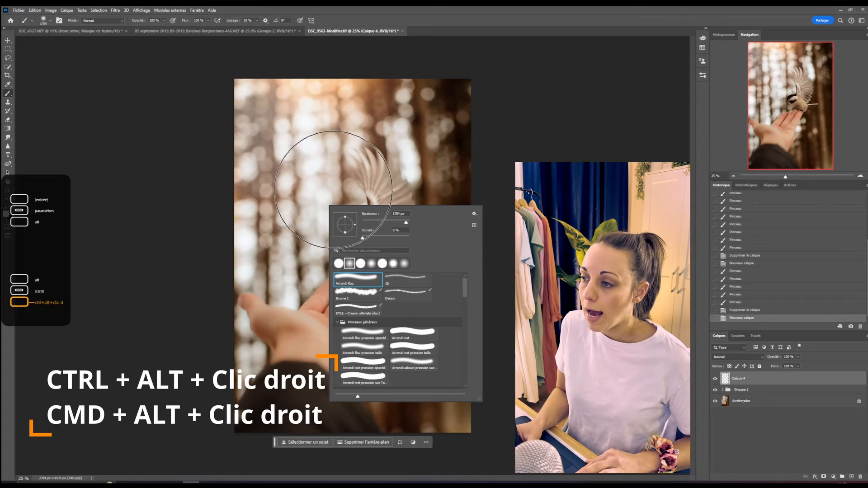
{"action": "mouse_move", "coordinate": [333, 190]}
{"action": "left_mouse_down"}
{"action": "mouse_move", "coordinate": [374, 188]}
{"action": "mouse_move", "coordinate": [308, 189]}
{"action": "mouse_move", "coordinate": [351, 192]}
{"action": "left_mouse_up"}
{"action": "mouse_move", "coordinate": [353, 101]}
{"action": "left_mouse_down"}
{"action": "mouse_move", "coordinate": [353, 236]}
{"action": "mouse_move", "coordinate": [344, 170]}
{"action": "mouse_move", "coordinate": [396, 192]}
{"action": "mouse_move", "coordinate": [333, 199]}
{"action": "mouse_move", "coordinate": [358, 191]}
{"action": "mouse_move", "coordinate": [341, 193]}
{"action": "mouse_move", "coordinate": [330, 181]}
{"action": "mouse_move", "coordinate": [349, 190]}
{"action": "left_mouse_up"}
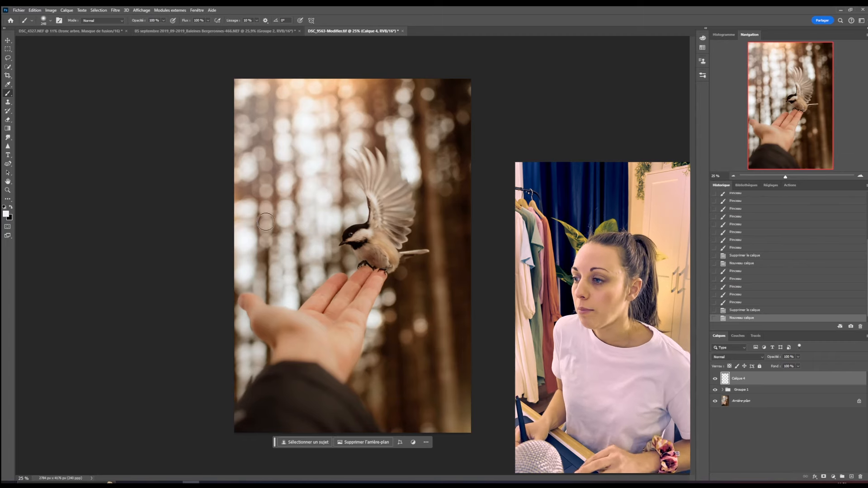
{"action": "left_click_drag", "start_coordinate": [275, 203], "coordinate": [281, 205]}
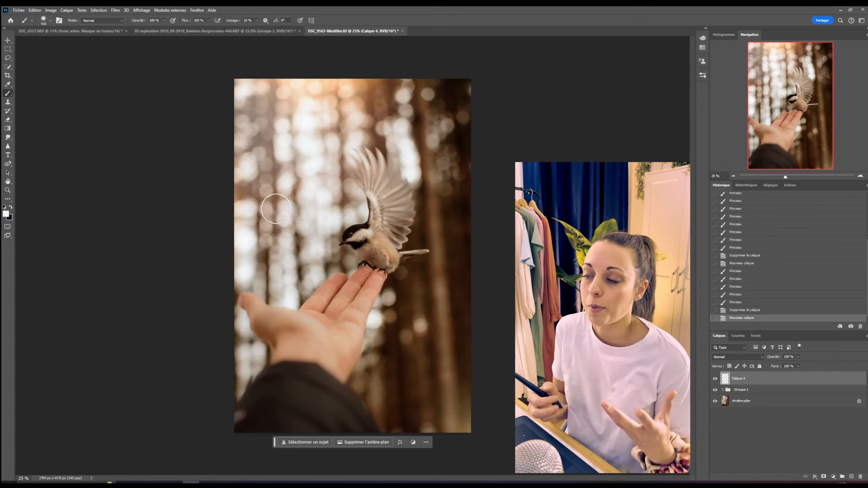
Step: Paint a broad white band above the bird at 100 % opacity, one over the bird at about 46 %, and the hand at 2 %
{"action": "right_click", "coordinate": [298, 131]}
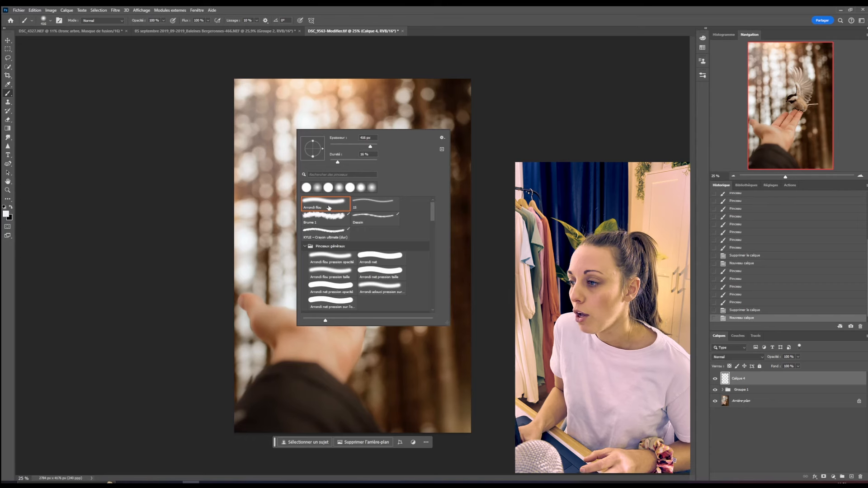
{"action": "mouse_move", "coordinate": [292, 136]}
{"action": "left_mouse_down"}
{"action": "mouse_move", "coordinate": [303, 185]}
{"action": "mouse_move", "coordinate": [263, 122]}
{"action": "mouse_move", "coordinate": [423, 115]}
{"action": "mouse_move", "coordinate": [488, 128]}
{"action": "mouse_move", "coordinate": [262, 142]}
{"action": "mouse_move", "coordinate": [229, 155]}
{"action": "mouse_move", "coordinate": [430, 155]}
{"action": "mouse_move", "coordinate": [463, 173]}
{"action": "mouse_move", "coordinate": [243, 167]}
{"action": "mouse_move", "coordinate": [241, 179]}
{"action": "mouse_move", "coordinate": [498, 182]}
{"action": "mouse_move", "coordinate": [225, 174]}
{"action": "left_mouse_up"}
{"action": "left_click", "coordinate": [164, 21]}
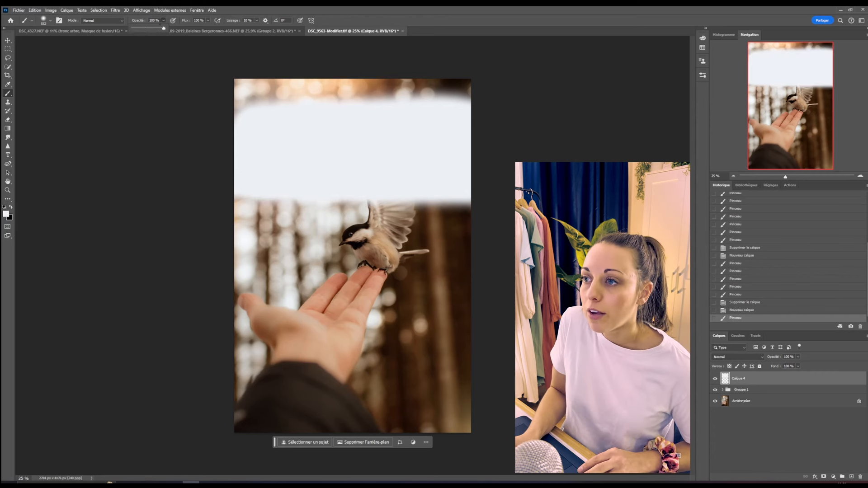
{"action": "left_click_drag", "start_coordinate": [164, 28], "coordinate": [147, 28]}
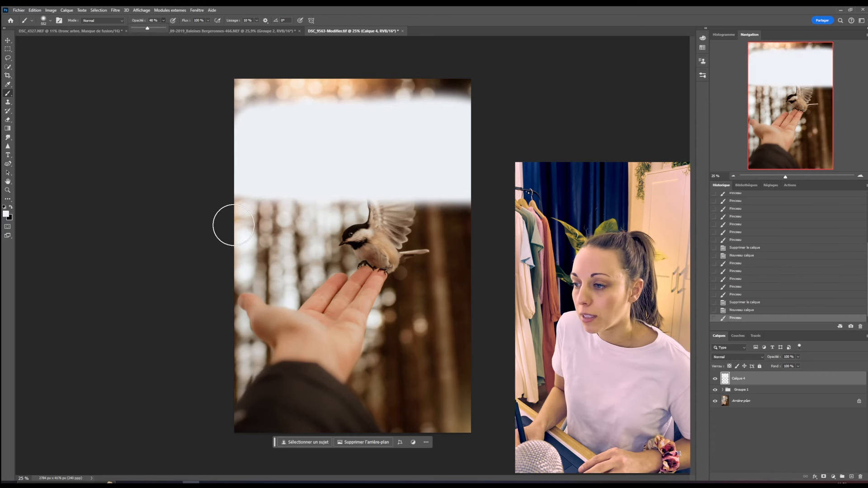
{"action": "mouse_move", "coordinate": [238, 226]}
{"action": "left_mouse_down"}
{"action": "mouse_move", "coordinate": [499, 230]}
{"action": "mouse_move", "coordinate": [428, 242]}
{"action": "mouse_move", "coordinate": [289, 235]}
{"action": "mouse_move", "coordinate": [182, 247]}
{"action": "mouse_move", "coordinate": [301, 255]}
{"action": "mouse_move", "coordinate": [454, 247]}
{"action": "mouse_move", "coordinate": [480, 276]}
{"action": "mouse_move", "coordinate": [318, 263]}
{"action": "mouse_move", "coordinate": [207, 270]}
{"action": "mouse_move", "coordinate": [412, 258]}
{"action": "left_mouse_up"}
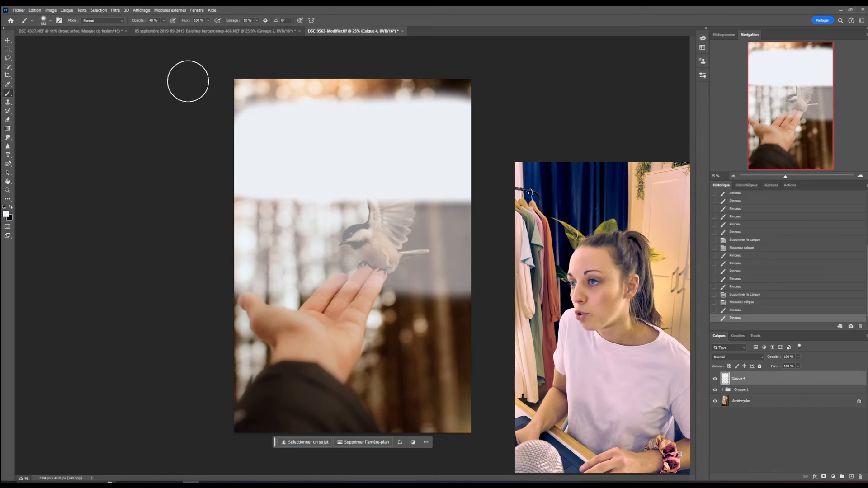
{"action": "left_click", "coordinate": [163, 21]}
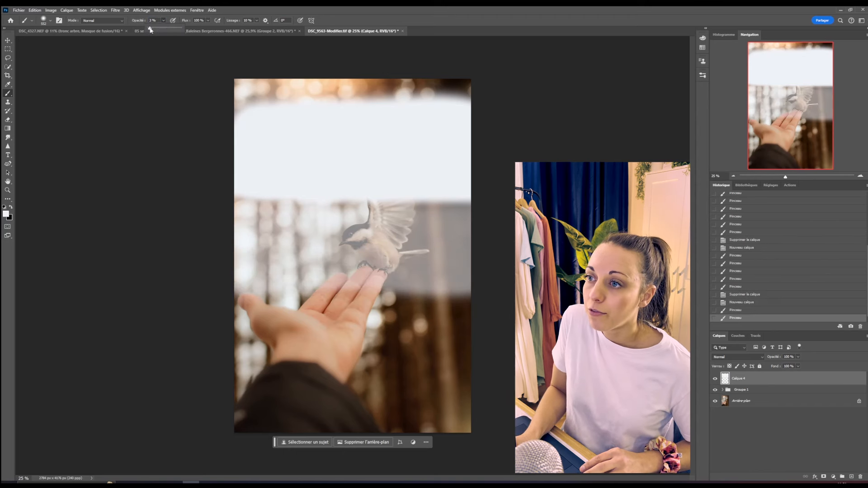
{"action": "mouse_move", "coordinate": [270, 344]}
{"action": "left_mouse_down"}
{"action": "mouse_move", "coordinate": [446, 344]}
{"action": "mouse_move", "coordinate": [307, 332]}
{"action": "mouse_move", "coordinate": [346, 333]}
{"action": "mouse_move", "coordinate": [312, 341]}
{"action": "mouse_move", "coordinate": [377, 335]}
{"action": "mouse_move", "coordinate": [364, 343]}
{"action": "mouse_move", "coordinate": [356, 327]}
{"action": "mouse_move", "coordinate": [309, 341]}
{"action": "left_mouse_up"}
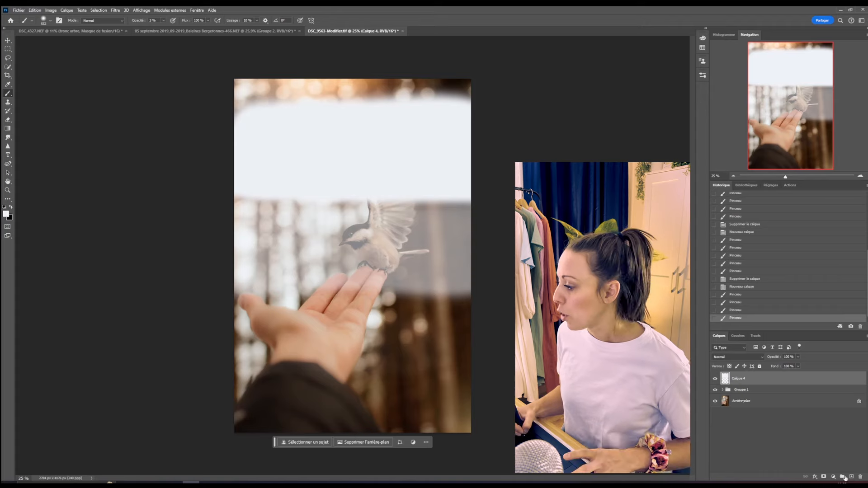
Step: Replace the opacity test layer with an empty one and paint over the wing feathers with a much smaller brush at 2 % opacity
{"action": "left_click", "coordinate": [860, 477]}
{"action": "left_click", "coordinate": [851, 477]}
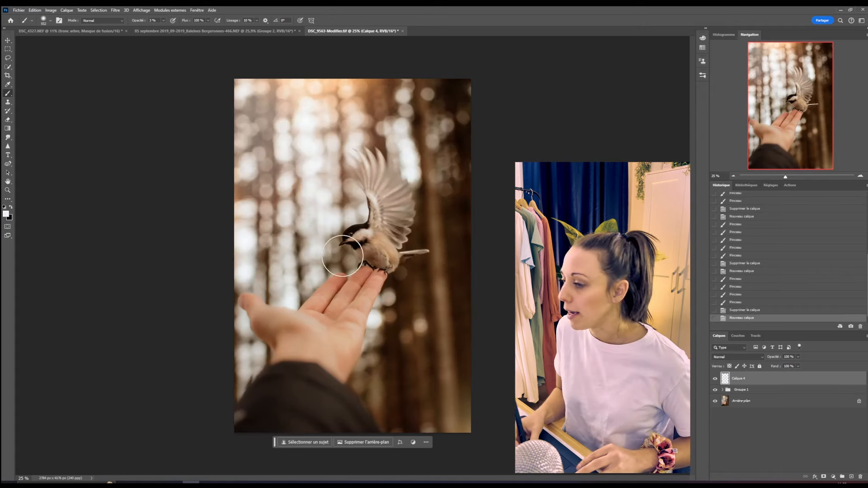
{"action": "scroll", "coordinate": [393, 186], "scroll_direction": "up", "scroll_amount": 5}
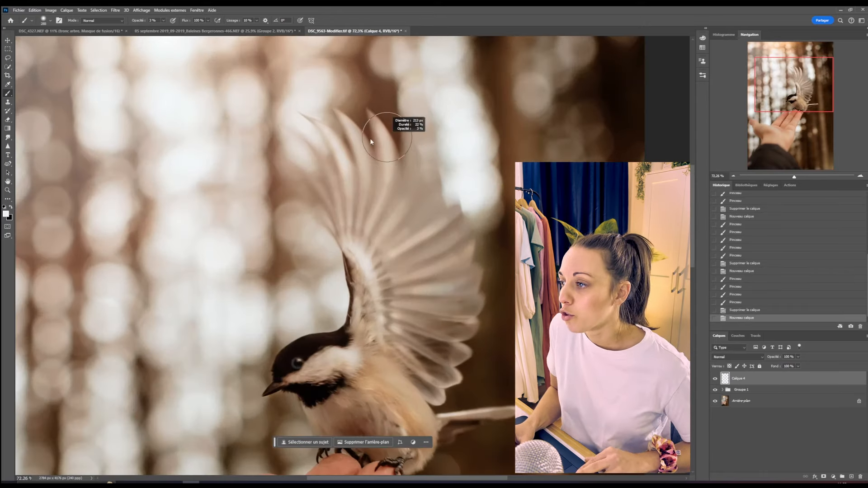
{"action": "left_click_drag", "start_coordinate": [371, 142], "coordinate": [345, 142]}
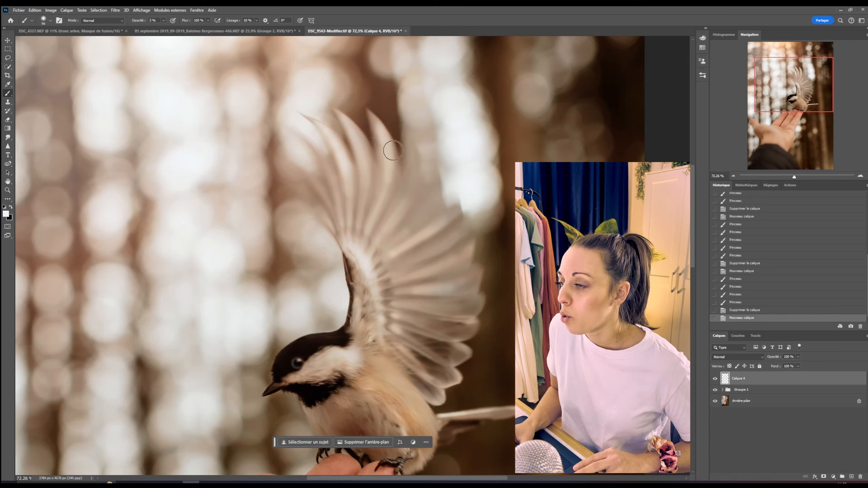
{"action": "mouse_move", "coordinate": [383, 187]}
{"action": "left_mouse_down"}
{"action": "mouse_move", "coordinate": [373, 218]}
{"action": "mouse_move", "coordinate": [381, 141]}
{"action": "mouse_move", "coordinate": [389, 156]}
{"action": "mouse_move", "coordinate": [354, 191]}
{"action": "left_mouse_up"}
Step: Raise the brush opacity to 17 % and paint along the bird's upper wing feathers
{"action": "left_click", "coordinate": [163, 20]}
{"action": "left_click_drag", "start_coordinate": [163, 28], "coordinate": [168, 28]}
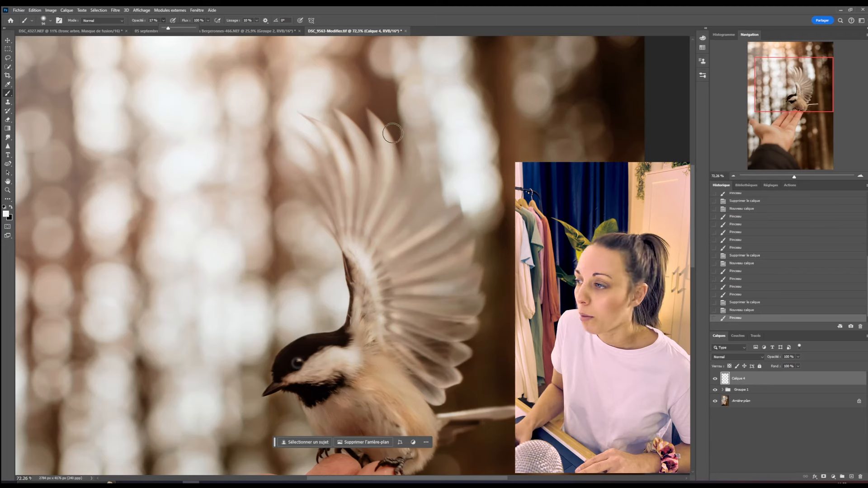
{"action": "mouse_move", "coordinate": [376, 125]}
{"action": "left_mouse_down"}
{"action": "mouse_move", "coordinate": [386, 175]}
{"action": "mouse_move", "coordinate": [376, 215]}
{"action": "mouse_move", "coordinate": [383, 153]}
{"action": "mouse_move", "coordinate": [378, 128]}
{"action": "mouse_move", "coordinate": [386, 190]}
{"action": "mouse_move", "coordinate": [355, 126]}
{"action": "mouse_move", "coordinate": [370, 172]}
{"action": "mouse_move", "coordinate": [384, 195]}
{"action": "left_mouse_up"}
{"action": "scroll", "coordinate": [391, 199], "scroll_direction": "down", "scroll_amount": 5}
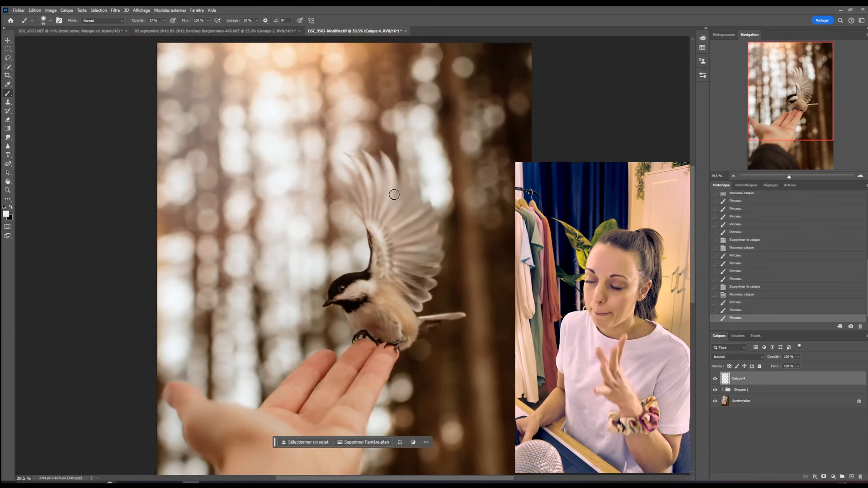
{"action": "scroll", "coordinate": [409, 222], "scroll_direction": "down", "scroll_amount": 2}
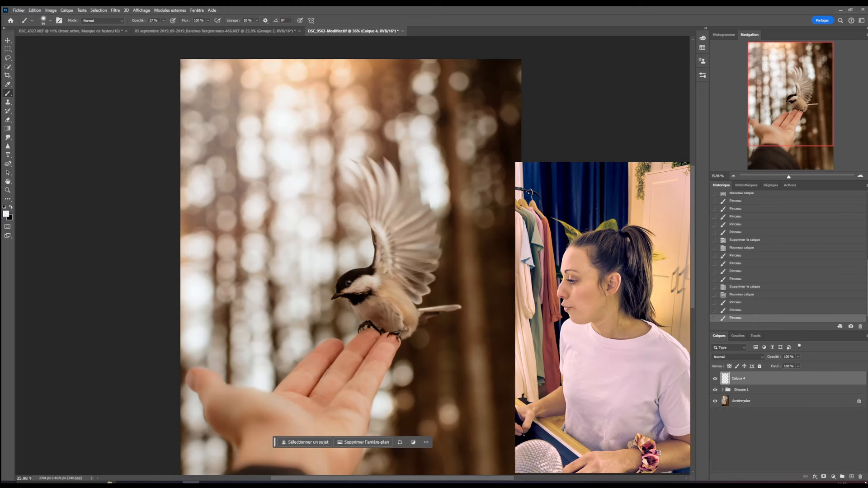
Step: Replace the feather-painting layer with a new empty layer and set the brush opacity back to 100 %
{"action": "left_click", "coordinate": [860, 477]}
{"action": "left_click", "coordinate": [851, 477]}
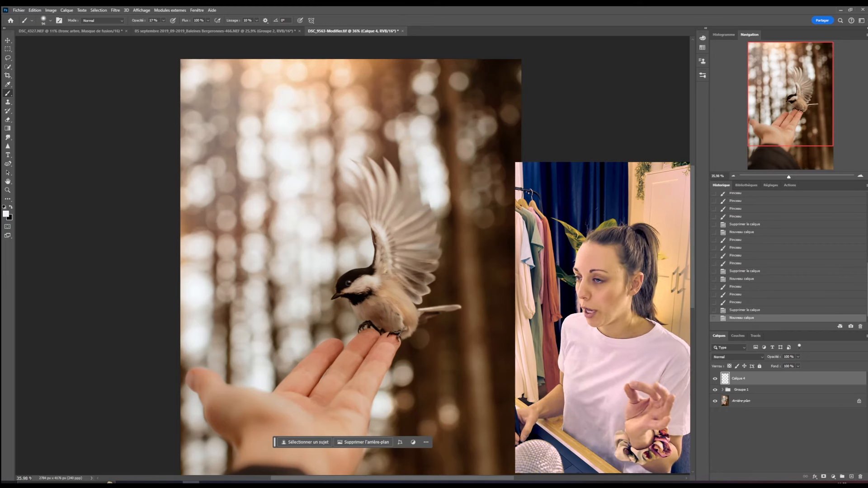
{"action": "left_click", "coordinate": [164, 21]}
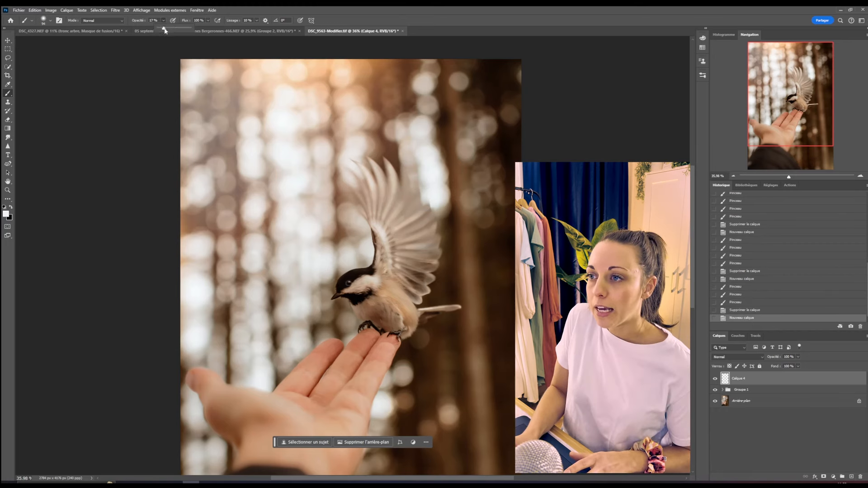
{"action": "left_click_drag", "start_coordinate": [164, 29], "coordinate": [193, 29]}
Step: Enlarge the brush and paint a solid white patch beside the bird's head at 100 % flow
{"action": "left_click", "coordinate": [208, 21]}
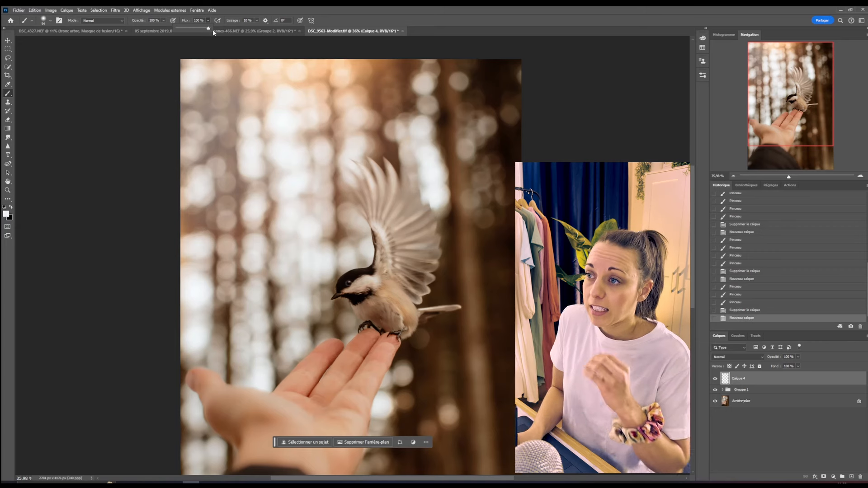
{"action": "left_click_drag", "start_coordinate": [298, 216], "coordinate": [333, 224]}
{"action": "mouse_move", "coordinate": [227, 289]}
{"action": "left_mouse_down"}
{"action": "mouse_move", "coordinate": [283, 223]}
{"action": "mouse_move", "coordinate": [310, 240]}
{"action": "mouse_move", "coordinate": [297, 293]}
{"action": "mouse_move", "coordinate": [307, 326]}
{"action": "left_mouse_up"}
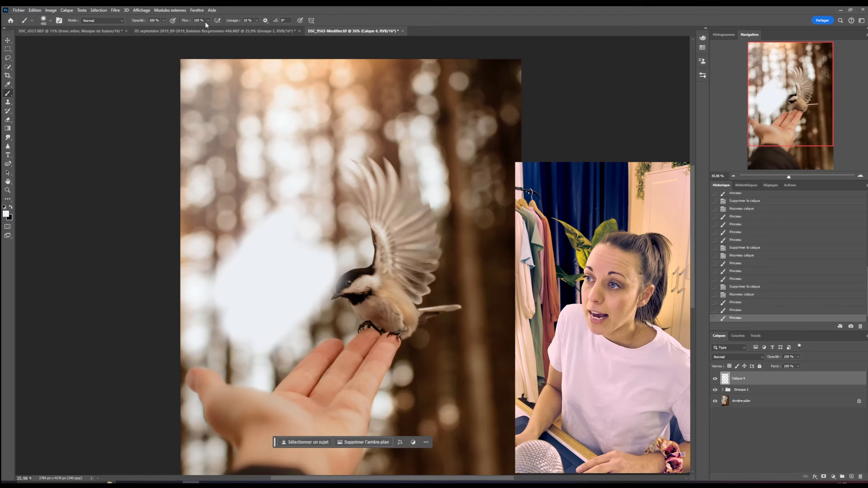
Step: Paint light strokes above the white patch at 2 % flow and near the photo's left edge at 15 % flow
{"action": "left_click", "coordinate": [177, 30]}
{"action": "left_click", "coordinate": [239, 220]}
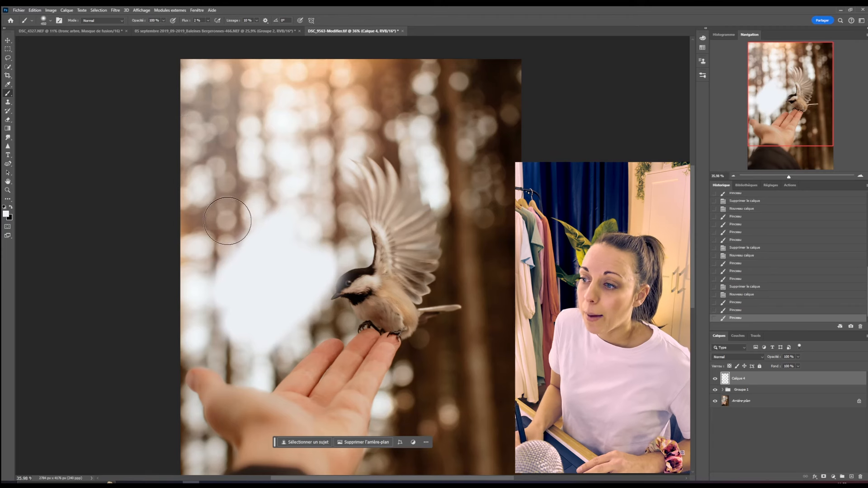
{"action": "mouse_move", "coordinate": [240, 221]}
{"action": "left_mouse_down"}
{"action": "mouse_move", "coordinate": [257, 190]}
{"action": "mouse_move", "coordinate": [245, 195]}
{"action": "mouse_move", "coordinate": [277, 199]}
{"action": "mouse_move", "coordinate": [270, 192]}
{"action": "left_mouse_up"}
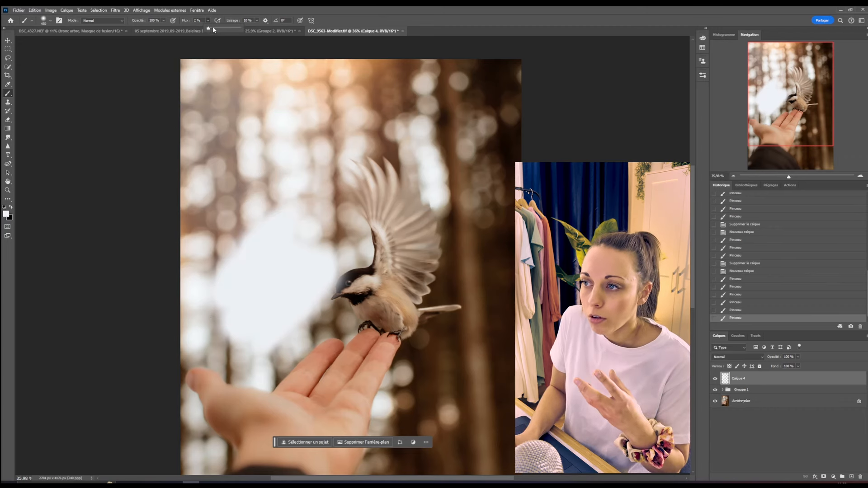
{"action": "left_click_drag", "start_coordinate": [214, 31], "coordinate": [213, 31]}
{"action": "mouse_move", "coordinate": [209, 211]}
{"action": "left_mouse_down"}
{"action": "mouse_move", "coordinate": [237, 195]}
{"action": "mouse_move", "coordinate": [207, 214]}
{"action": "left_mouse_up"}
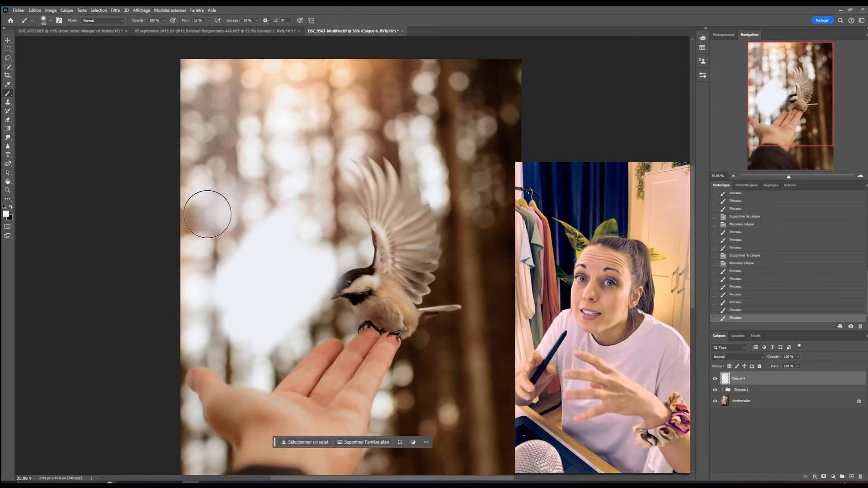
Step: Set the brush flow back to 100 % and dab white over the blurred background above the patch
{"action": "left_click", "coordinate": [207, 20]}
{"action": "left_click", "coordinate": [271, 145]}
{"action": "left_click", "coordinate": [275, 149]}
{"action": "left_click", "coordinate": [279, 155]}
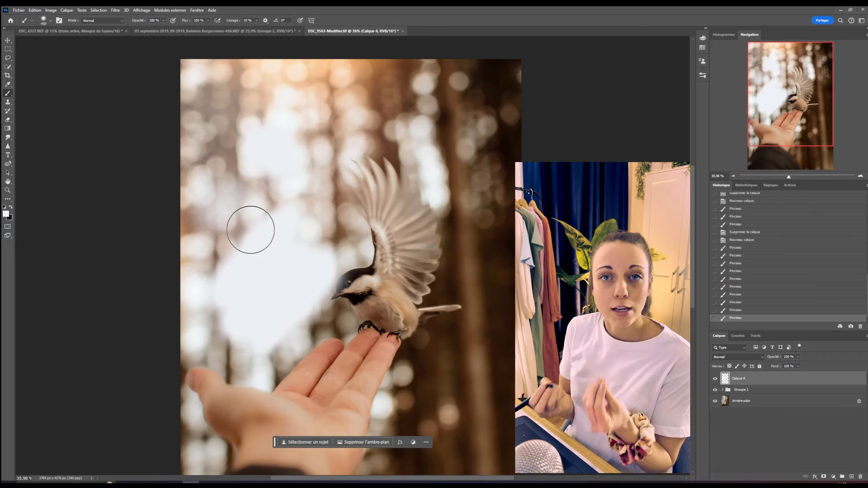
Step: Replace the flow test layer with an empty one, shrink the brush and set its smoothing (Lissage) to 100 %
{"action": "left_click", "coordinate": [859, 476]}
{"action": "left_click", "coordinate": [851, 476]}
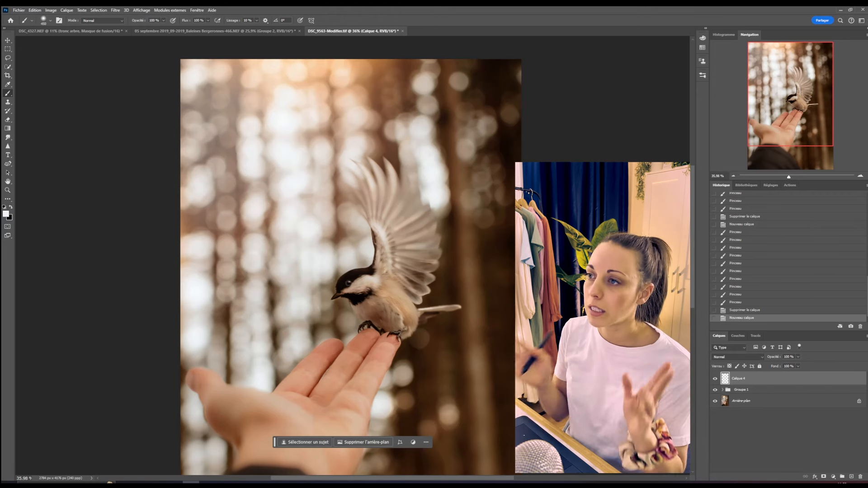
{"action": "right_click", "coordinate": [236, 92], "text": "alt"}
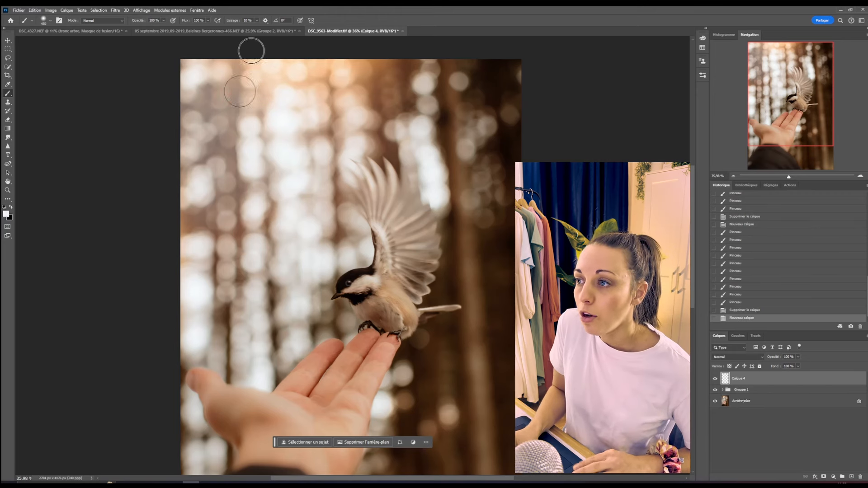
{"action": "left_click", "coordinate": [256, 20]}
{"action": "left_click_drag", "start_coordinate": [271, 30], "coordinate": [288, 30]}
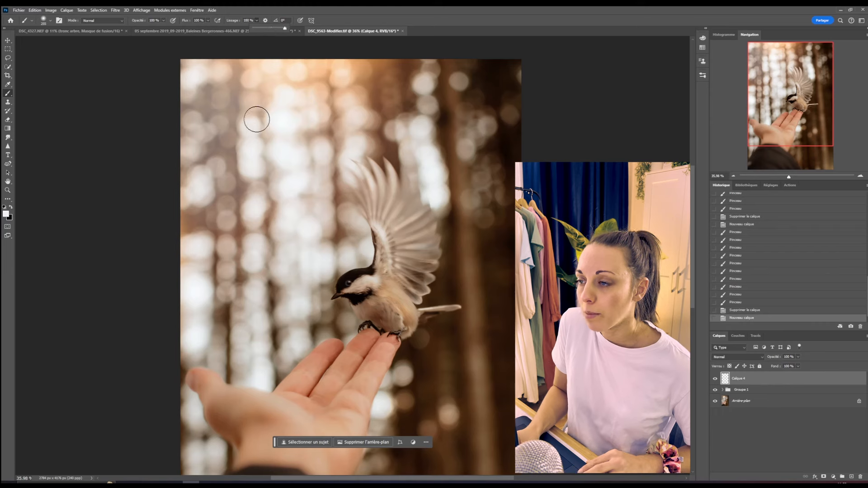
{"action": "right_click", "coordinate": [250, 118], "text": "alt"}
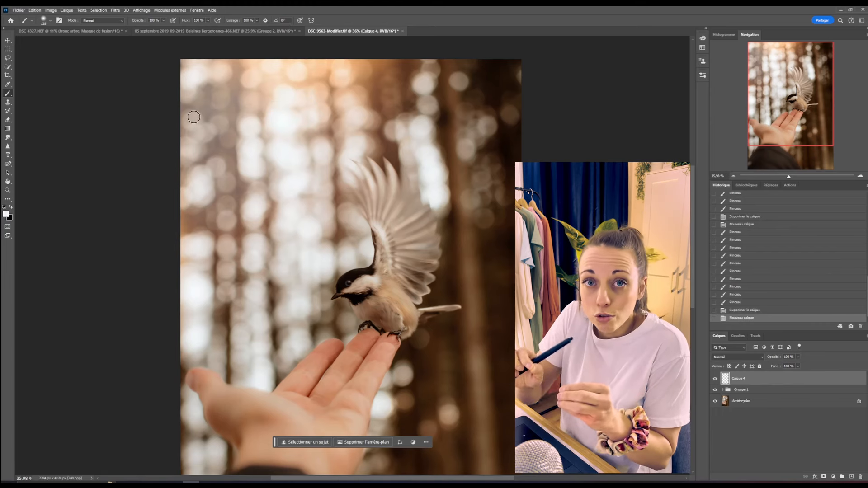
Step: Draw two long curving white strokes at 100 % smoothing and a wavy one from the hand up the photo's right side at 0 %
{"action": "mouse_move", "coordinate": [203, 112]}
{"action": "left_mouse_down"}
{"action": "mouse_move", "coordinate": [365, 108]}
{"action": "mouse_move", "coordinate": [376, 137]}
{"action": "mouse_move", "coordinate": [347, 159]}
{"action": "mouse_move", "coordinate": [244, 146]}
{"action": "mouse_move", "coordinate": [184, 156]}
{"action": "mouse_move", "coordinate": [185, 196]}
{"action": "mouse_move", "coordinate": [224, 219]}
{"action": "mouse_move", "coordinate": [329, 194]}
{"action": "mouse_move", "coordinate": [358, 219]}
{"action": "mouse_move", "coordinate": [333, 249]}
{"action": "mouse_move", "coordinate": [229, 241]}
{"action": "mouse_move", "coordinate": [207, 254]}
{"action": "mouse_move", "coordinate": [205, 287]}
{"action": "mouse_move", "coordinate": [232, 307]}
{"action": "mouse_move", "coordinate": [256, 308]}
{"action": "mouse_move", "coordinate": [272, 326]}
{"action": "mouse_move", "coordinate": [253, 349]}
{"action": "left_mouse_up"}
{"action": "mouse_move", "coordinate": [203, 85]}
{"action": "left_mouse_down"}
{"action": "mouse_move", "coordinate": [407, 88]}
{"action": "mouse_move", "coordinate": [476, 138]}
{"action": "mouse_move", "coordinate": [501, 228]}
{"action": "mouse_move", "coordinate": [441, 337]}
{"action": "mouse_move", "coordinate": [384, 177]}
{"action": "mouse_move", "coordinate": [471, 213]}
{"action": "mouse_move", "coordinate": [500, 350]}
{"action": "mouse_move", "coordinate": [429, 414]}
{"action": "mouse_move", "coordinate": [348, 371]}
{"action": "left_mouse_up"}
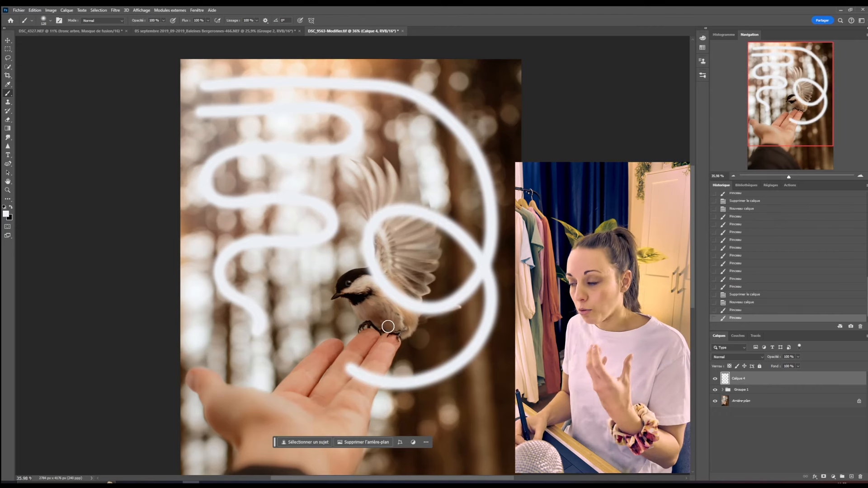
{"action": "left_click", "coordinate": [257, 20]}
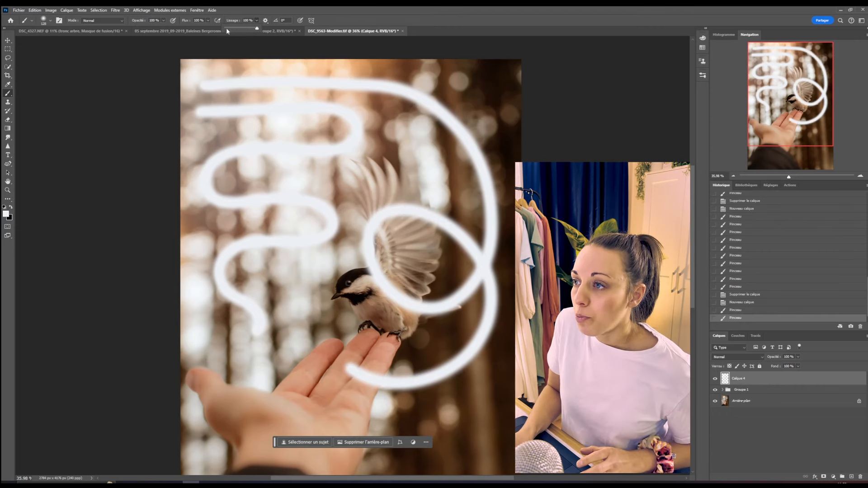
{"action": "mouse_move", "coordinate": [309, 354]}
{"action": "left_mouse_down"}
{"action": "mouse_move", "coordinate": [311, 328]}
{"action": "mouse_move", "coordinate": [299, 316]}
{"action": "mouse_move", "coordinate": [305, 306]}
{"action": "mouse_move", "coordinate": [349, 344]}
{"action": "mouse_move", "coordinate": [414, 347]}
{"action": "mouse_move", "coordinate": [440, 366]}
{"action": "mouse_move", "coordinate": [435, 405]}
{"action": "mouse_move", "coordinate": [473, 420]}
{"action": "mouse_move", "coordinate": [494, 395]}
{"action": "mouse_move", "coordinate": [502, 328]}
{"action": "mouse_move", "coordinate": [465, 324]}
{"action": "mouse_move", "coordinate": [504, 280]}
{"action": "mouse_move", "coordinate": [463, 256]}
{"action": "mouse_move", "coordinate": [483, 191]}
{"action": "mouse_move", "coordinate": [455, 153]}
{"action": "mouse_move", "coordinate": [487, 123]}
{"action": "mouse_move", "coordinate": [433, 111]}
{"action": "left_mouse_up"}
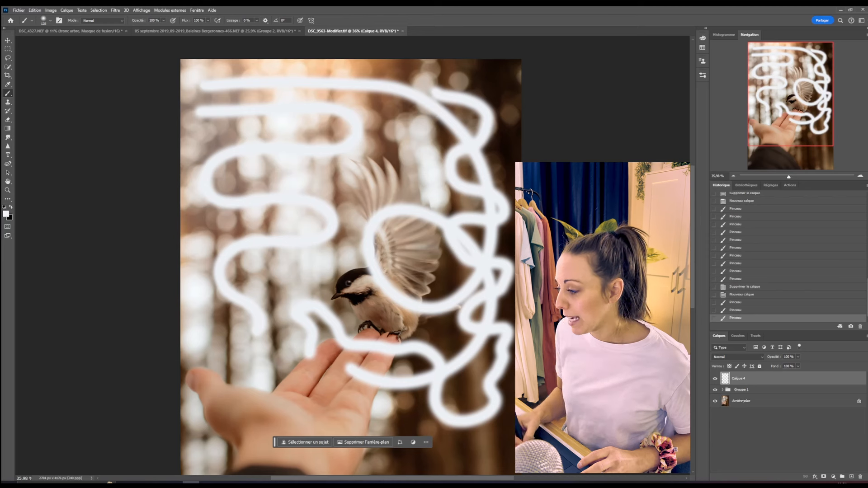
Step: Replace the smoothing test layer with an empty one, select the hard round Arrondi net preset and size it to about 100 px
{"action": "left_click", "coordinate": [861, 478]}
{"action": "left_click", "coordinate": [851, 477]}
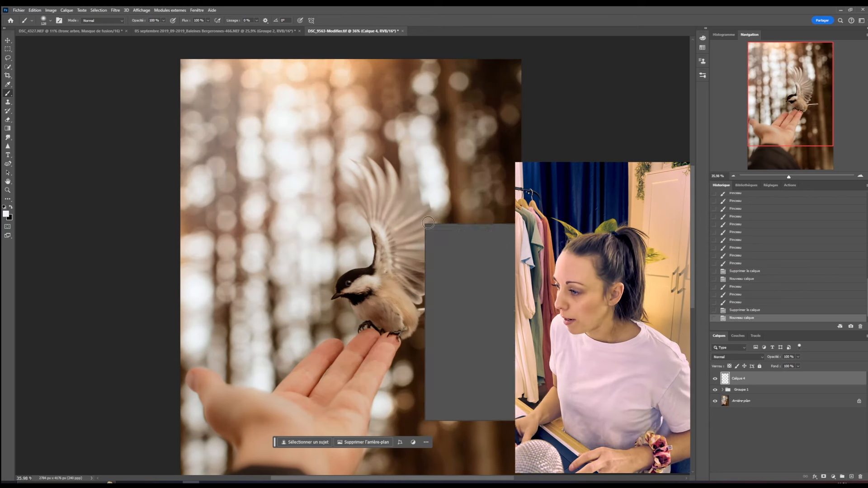
{"action": "right_click", "coordinate": [427, 226]}
{"action": "left_click", "coordinate": [497, 351]}
{"action": "right_click", "coordinate": [407, 150], "text": "alt"}
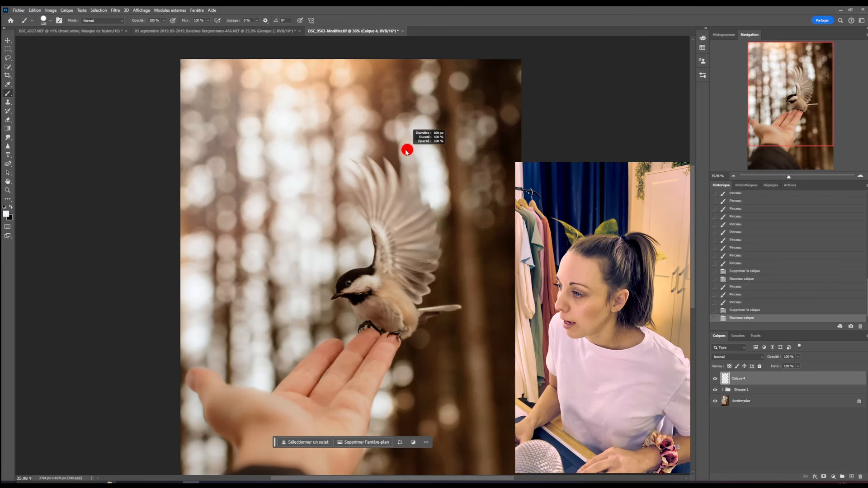
Step: Resize the brush, draw a wavy white stroke above the wing at 0 % smoothing and a long looping one over the bird at 100 %
{"action": "right_click", "coordinate": [407, 149], "text": "alt"}
{"action": "mouse_move", "coordinate": [362, 110]}
{"action": "left_mouse_down"}
{"action": "mouse_move", "coordinate": [407, 110]}
{"action": "mouse_move", "coordinate": [441, 123]}
{"action": "mouse_move", "coordinate": [449, 135]}
{"action": "mouse_move", "coordinate": [418, 149]}
{"action": "mouse_move", "coordinate": [459, 172]}
{"action": "left_mouse_up"}
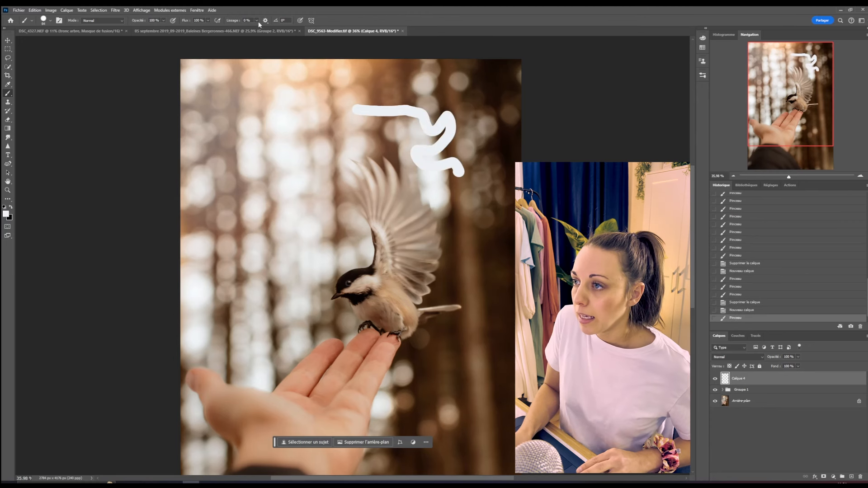
{"action": "left_click_drag", "start_coordinate": [257, 21], "coordinate": [299, 32]}
{"action": "mouse_move", "coordinate": [381, 161]}
{"action": "left_mouse_down"}
{"action": "mouse_move", "coordinate": [435, 193]}
{"action": "mouse_move", "coordinate": [483, 194]}
{"action": "mouse_move", "coordinate": [490, 241]}
{"action": "mouse_move", "coordinate": [368, 306]}
{"action": "mouse_move", "coordinate": [481, 391]}
{"action": "mouse_move", "coordinate": [443, 438]}
{"action": "mouse_move", "coordinate": [343, 408]}
{"action": "mouse_move", "coordinate": [306, 333]}
{"action": "mouse_move", "coordinate": [324, 251]}
{"action": "mouse_move", "coordinate": [381, 230]}
{"action": "mouse_move", "coordinate": [449, 272]}
{"action": "mouse_move", "coordinate": [500, 179]}
{"action": "mouse_move", "coordinate": [417, 170]}
{"action": "mouse_move", "coordinate": [302, 220]}
{"action": "mouse_move", "coordinate": [208, 188]}
{"action": "mouse_move", "coordinate": [306, 111]}
{"action": "mouse_move", "coordinate": [390, 162]}
{"action": "mouse_move", "coordinate": [450, 229]}
{"action": "mouse_move", "coordinate": [494, 171]}
{"action": "mouse_move", "coordinate": [404, 103]}
{"action": "left_mouse_up"}
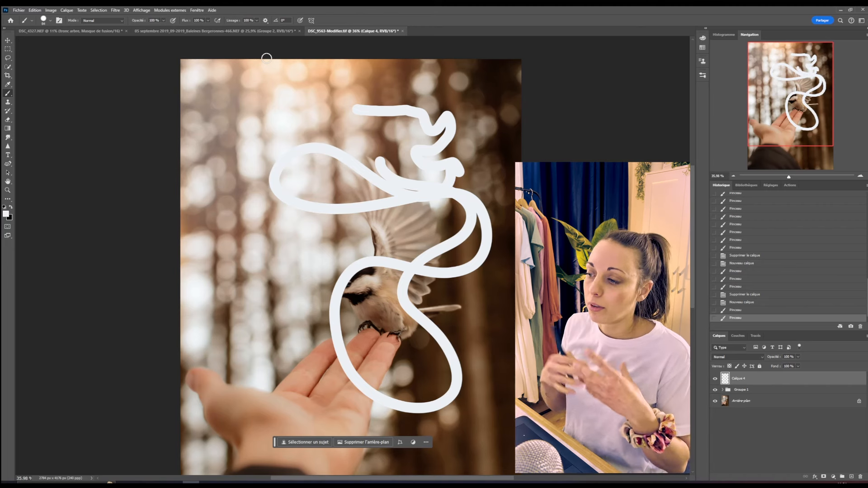
Step: Set the brush smoothing to 14 % and draw short wavy white strokes over the blurred background beside the bird
{"action": "left_click", "coordinate": [257, 20]}
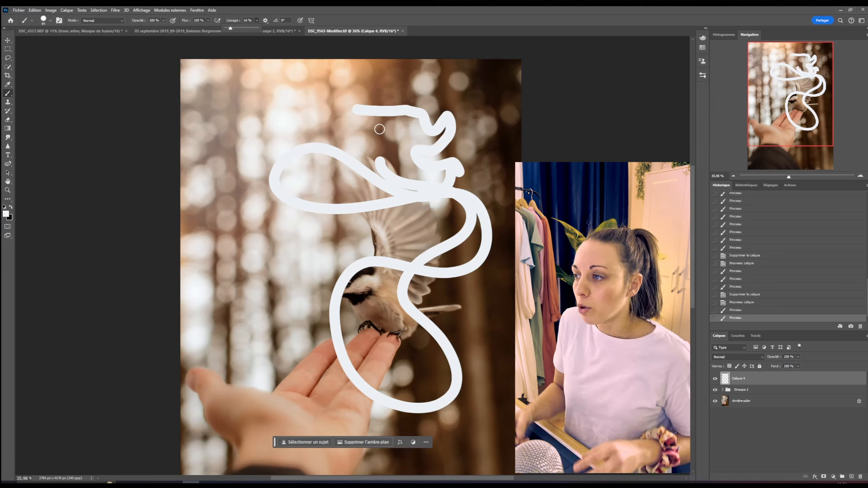
{"action": "left_click_drag", "start_coordinate": [290, 304], "coordinate": [317, 302]}
{"action": "left_click_drag", "start_coordinate": [250, 270], "coordinate": [275, 272]}
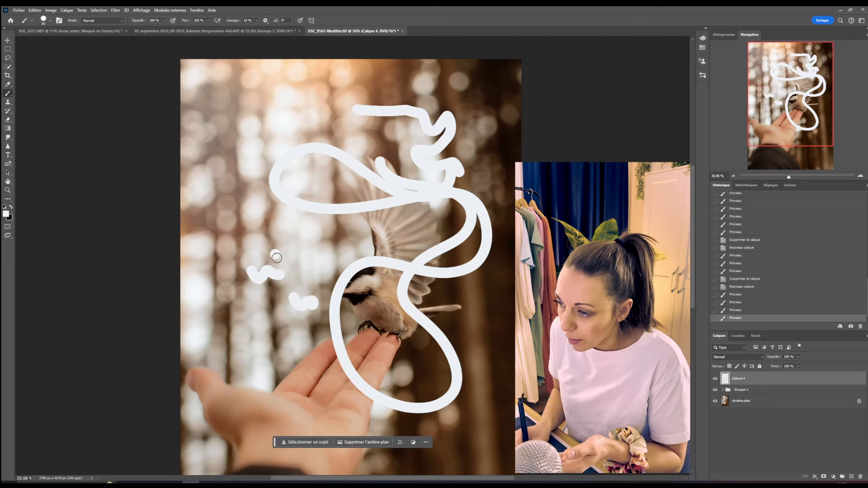
{"action": "left_click_drag", "start_coordinate": [277, 258], "coordinate": [295, 255]}
{"action": "mouse_move", "coordinate": [329, 262]}
{"action": "left_mouse_down"}
{"action": "mouse_move", "coordinate": [273, 203]}
{"action": "mouse_move", "coordinate": [265, 228]}
{"action": "left_mouse_up"}
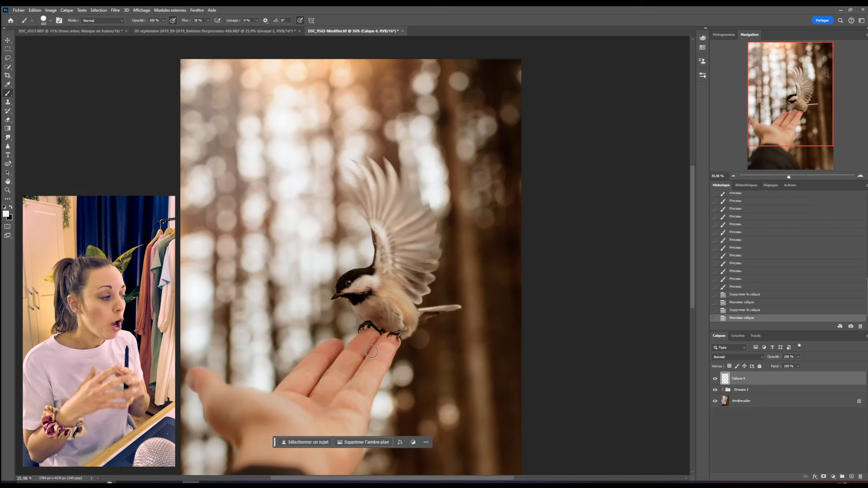
Step: Replace the empty test layer with a new one and select the soft round Arrondi flou brush preset
{"action": "left_click", "coordinate": [860, 477]}
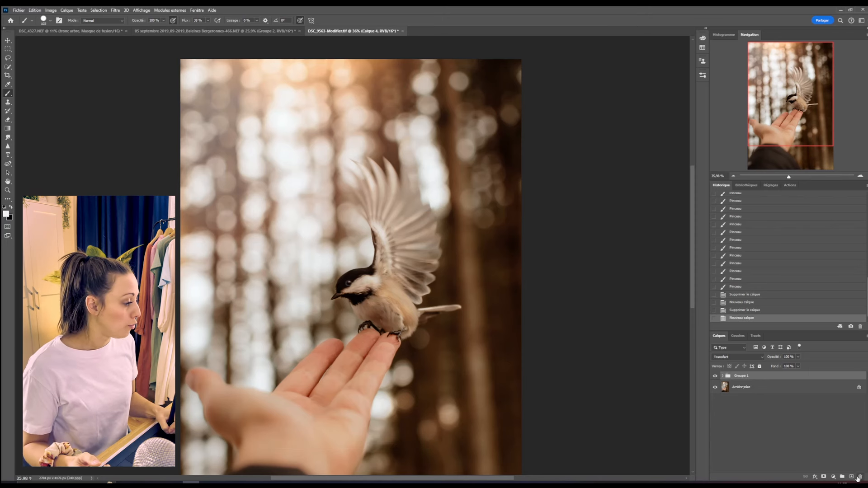
{"action": "left_click", "coordinate": [852, 477]}
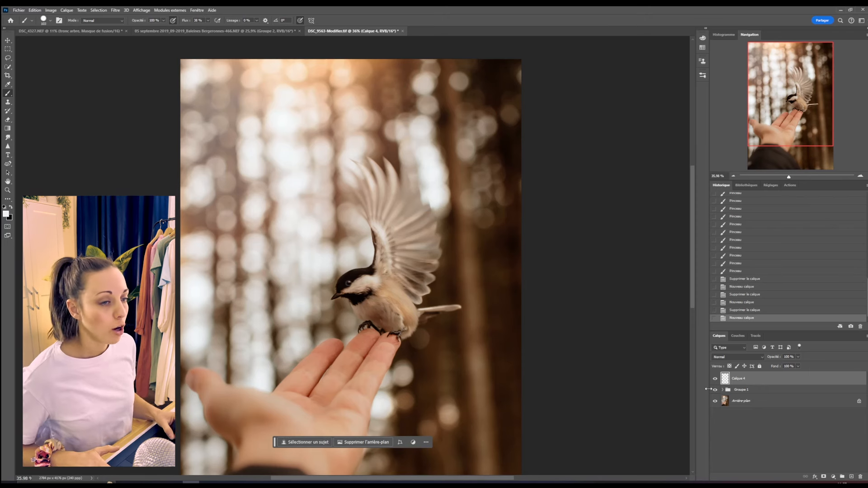
{"action": "right_click", "coordinate": [417, 196]}
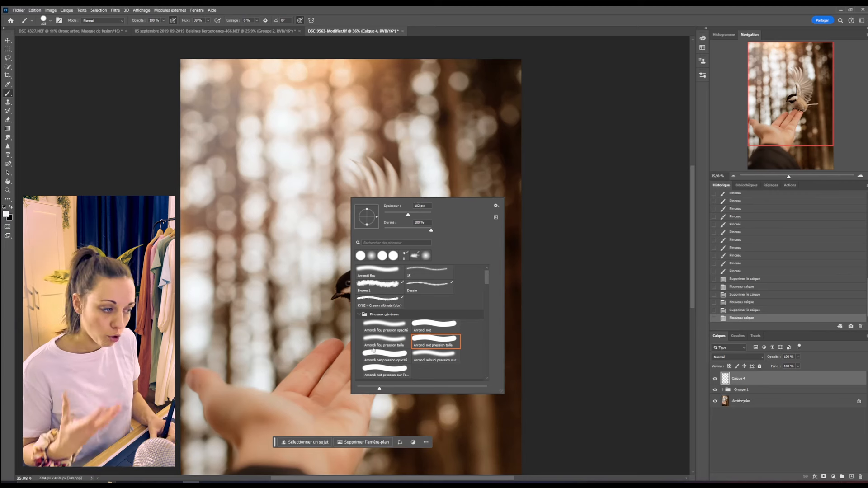
{"action": "left_click", "coordinate": [379, 272]}
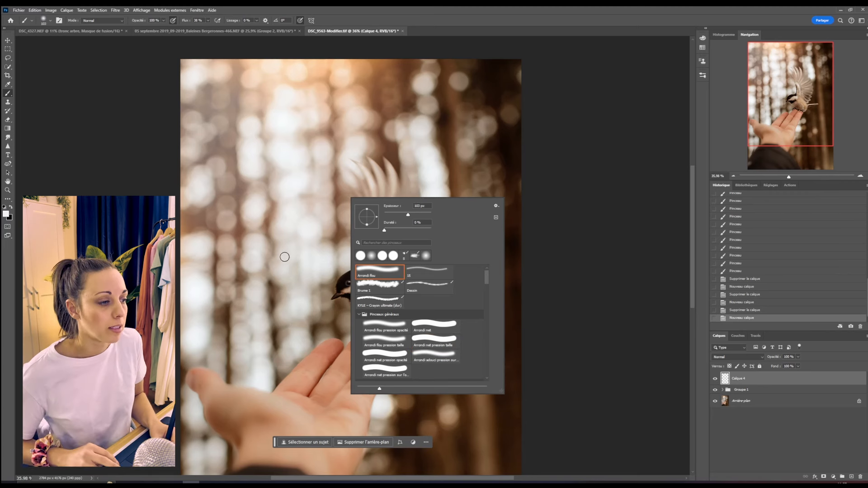
Step: Vary the soft brush's diameter and hardness directly on the canvas, including about 589 px at 2 % and 467 px at 24 %, finishing with a smaller brush
{"action": "mouse_move", "coordinate": [288, 256]}
{"action": "left_mouse_down"}
{"action": "mouse_move", "coordinate": [327, 263]}
{"action": "mouse_move", "coordinate": [290, 267]}
{"action": "mouse_move", "coordinate": [378, 276]}
{"action": "mouse_move", "coordinate": [297, 279]}
{"action": "mouse_move", "coordinate": [320, 281]}
{"action": "left_mouse_up"}
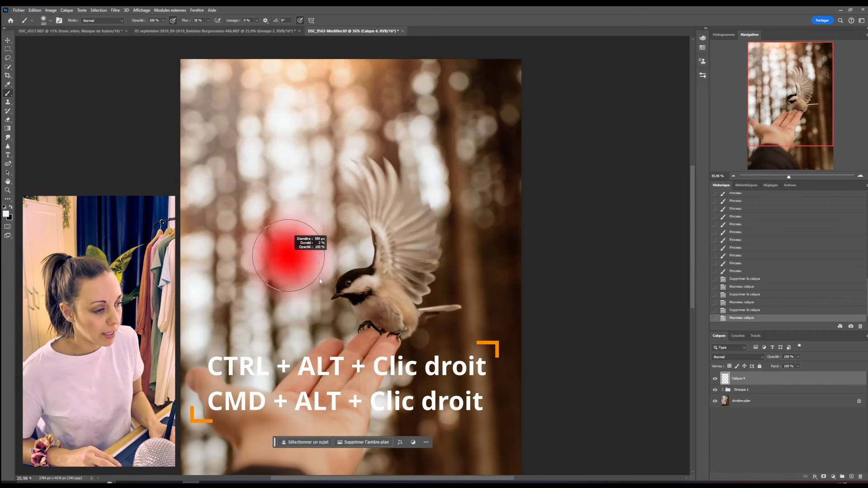
{"action": "mouse_move", "coordinate": [317, 224]}
{"action": "left_mouse_down"}
{"action": "mouse_move", "coordinate": [319, 267]}
{"action": "mouse_move", "coordinate": [319, 233]}
{"action": "mouse_move", "coordinate": [304, 251]}
{"action": "mouse_move", "coordinate": [306, 272]}
{"action": "left_mouse_up"}
{"action": "right_click", "coordinate": [351, 250]}
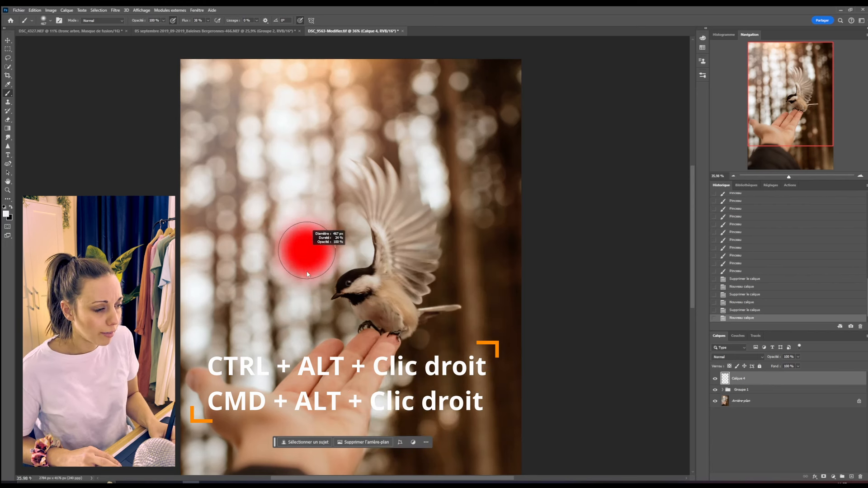
{"action": "left_click_drag", "start_coordinate": [306, 236], "coordinate": [305, 232]}
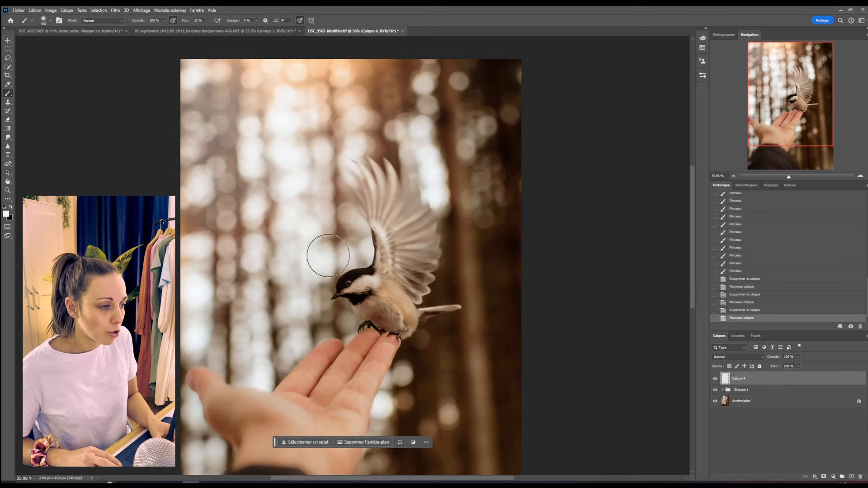
{"action": "left_click_drag", "start_coordinate": [347, 270], "coordinate": [333, 271]}
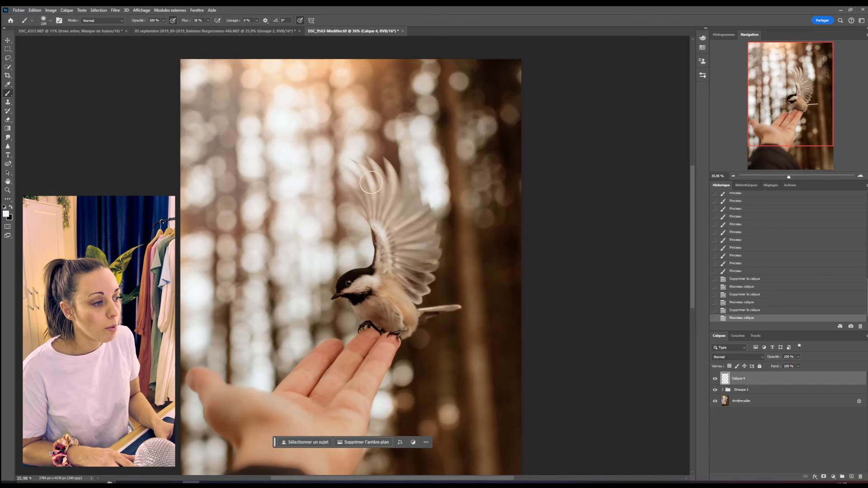
Step: Set the foreground colour to light blue #abbdff
{"action": "left_click", "coordinate": [7, 214]}
{"action": "mouse_move", "coordinate": [604, 187]}
{"action": "left_mouse_down"}
{"action": "mouse_move", "coordinate": [620, 167]}
{"action": "mouse_move", "coordinate": [622, 219]}
{"action": "mouse_move", "coordinate": [564, 183]}
{"action": "mouse_move", "coordinate": [579, 154]}
{"action": "mouse_move", "coordinate": [587, 168]}
{"action": "left_mouse_up"}
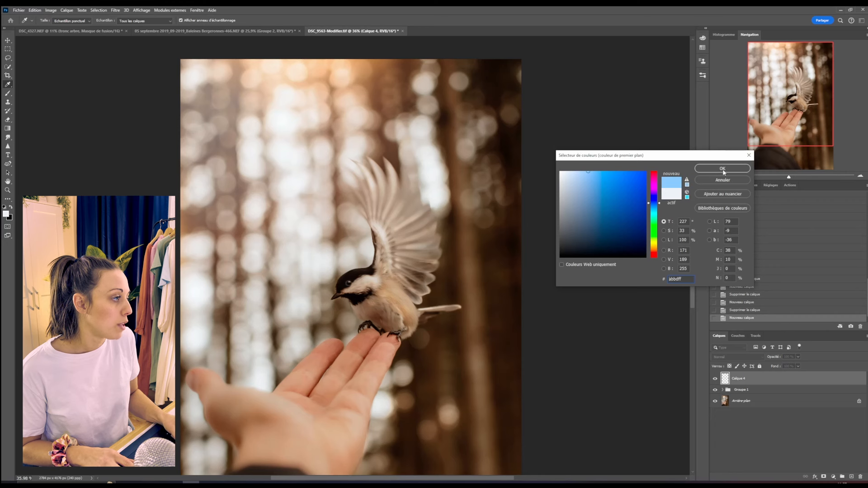
{"action": "left_click", "coordinate": [722, 168]}
Step: Sample a pale beige, #d9d5cc, from the blurred background near the wing as foreground colour and return to the Brush tool
{"action": "left_click", "coordinate": [9, 217]}
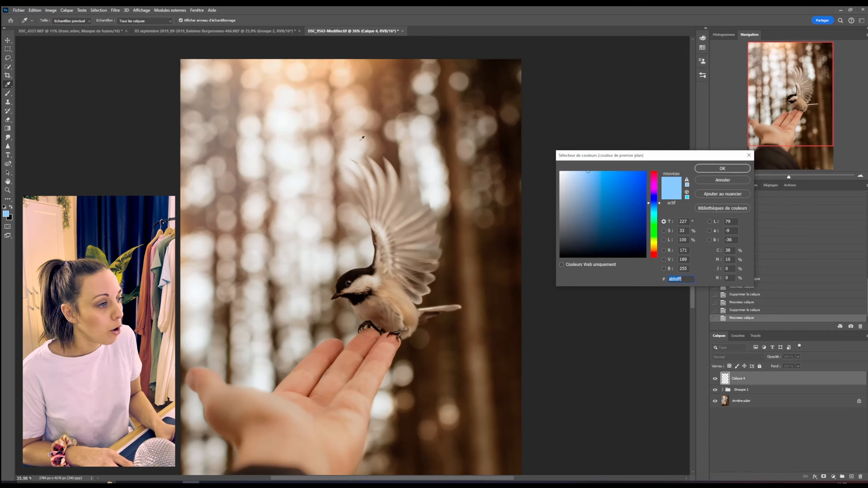
{"action": "left_click", "coordinate": [359, 139]}
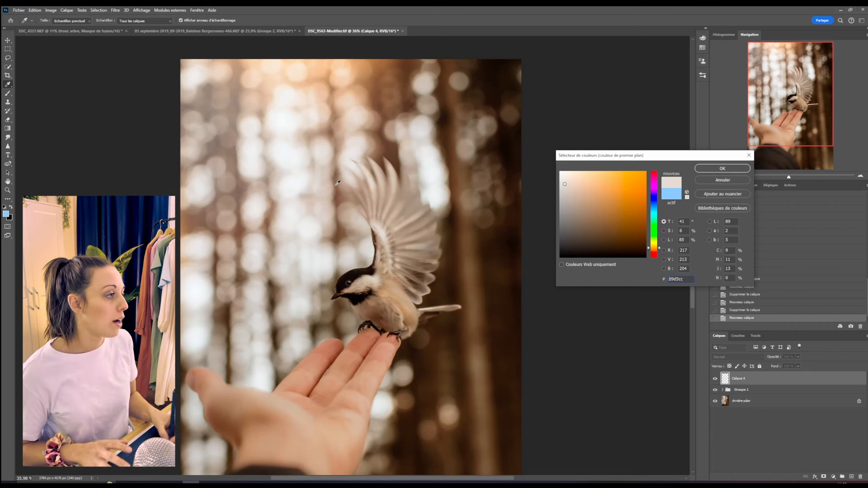
{"action": "left_click", "coordinate": [708, 169]}
{"action": "key", "text": "b"}
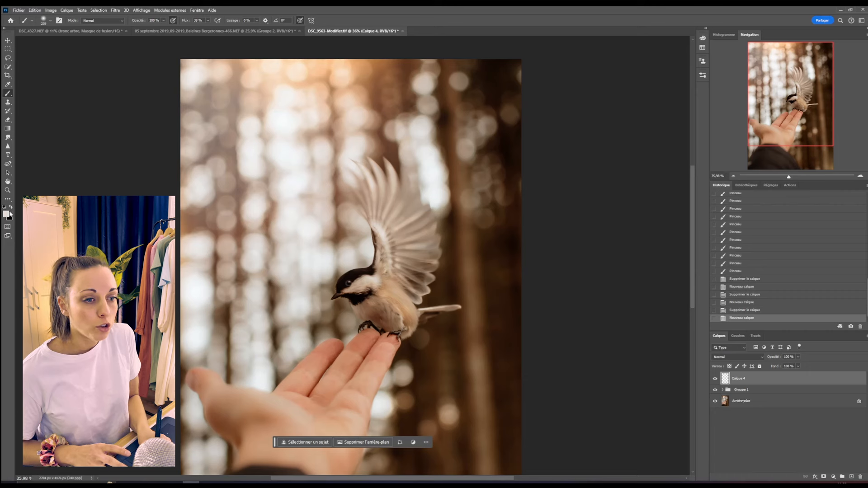
Step: Shrink the brush to about 51 px over the wing and set Calque 4's blend mode to Incrustation
{"action": "mouse_move", "coordinate": [393, 233]}
{"action": "left_mouse_down"}
{"action": "mouse_move", "coordinate": [378, 233]}
{"action": "mouse_move", "coordinate": [376, 207]}
{"action": "left_mouse_up"}
{"action": "scroll", "coordinate": [372, 176], "scroll_direction": "up", "scroll_amount": 7}
{"action": "scroll", "coordinate": [365, 159], "scroll_direction": "up", "scroll_amount": 4}
{"action": "scroll", "coordinate": [374, 208], "scroll_direction": "up", "scroll_amount": 1}
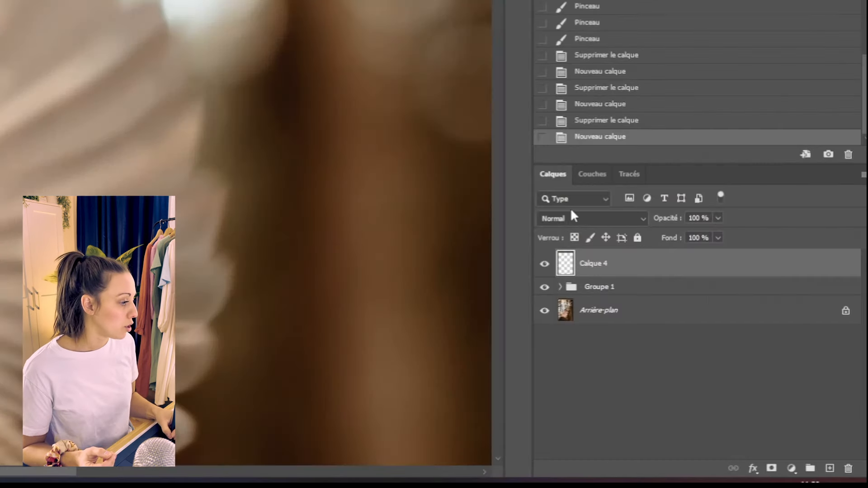
{"action": "left_click", "coordinate": [750, 357]}
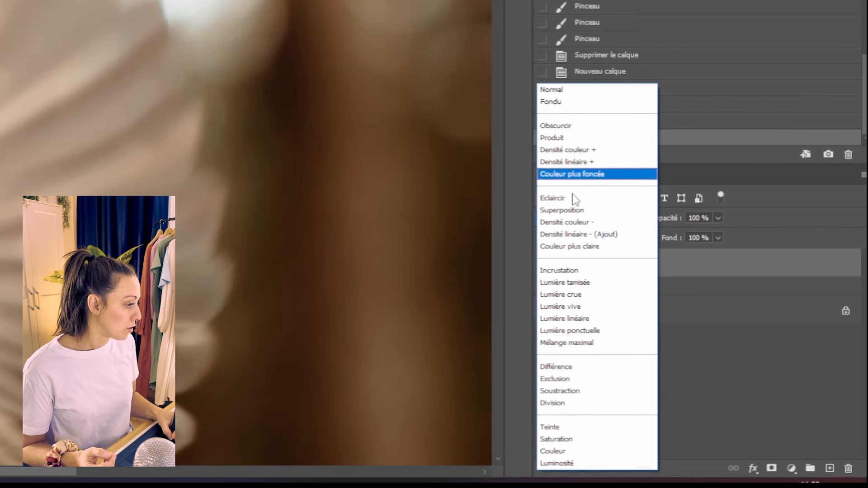
{"action": "left_click", "coordinate": [569, 271]}
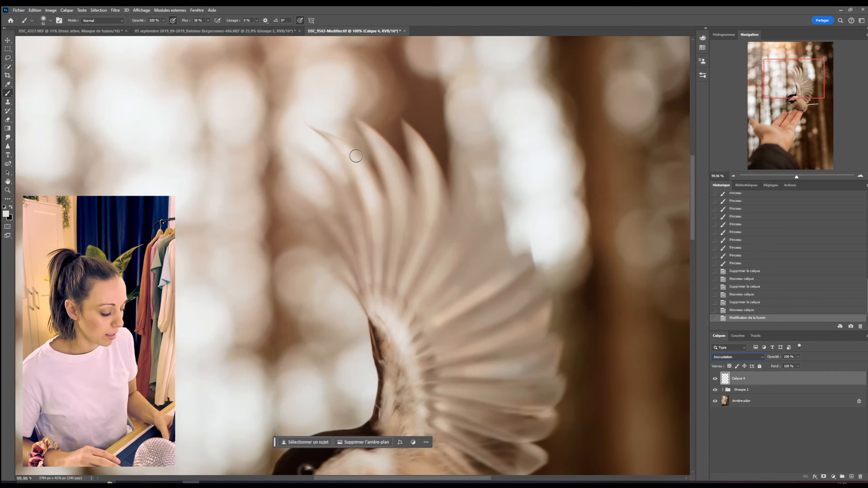
Step: Lower the brush opacity and lighten the upper wing feathers with soft strokes, adjusting the brush size between strokes
{"action": "right_click", "coordinate": [407, 230]}
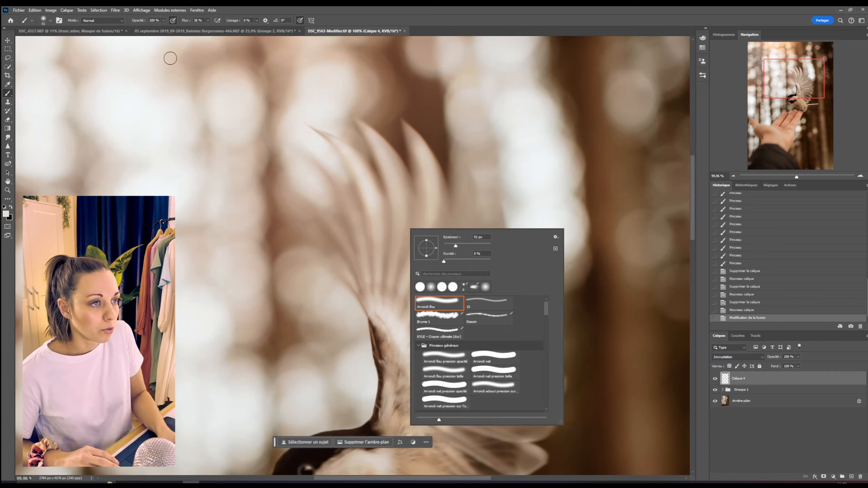
{"action": "left_click", "coordinate": [163, 20]}
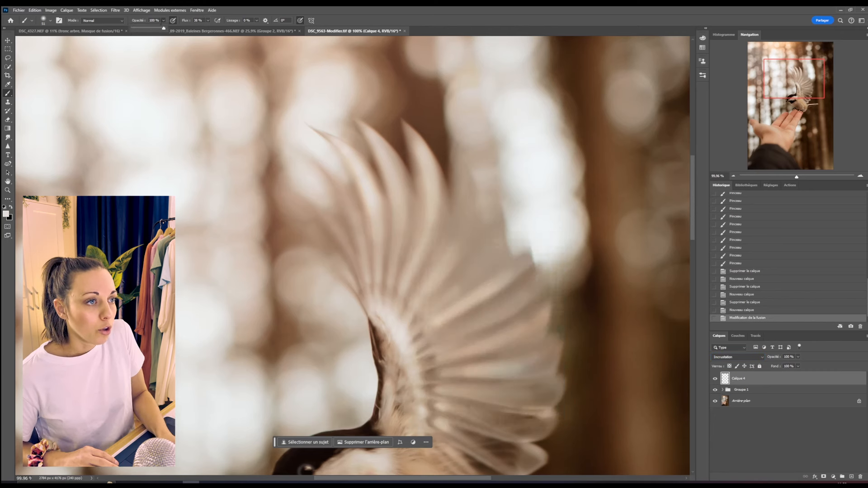
{"action": "left_click", "coordinate": [351, 154]}
{"action": "mouse_move", "coordinate": [340, 145]}
{"action": "left_mouse_down"}
{"action": "mouse_move", "coordinate": [375, 228]}
{"action": "mouse_move", "coordinate": [359, 164]}
{"action": "mouse_move", "coordinate": [379, 210]}
{"action": "left_mouse_up"}
{"action": "mouse_move", "coordinate": [379, 154]}
{"action": "left_mouse_down"}
{"action": "mouse_move", "coordinate": [399, 185]}
{"action": "mouse_move", "coordinate": [421, 163]}
{"action": "left_mouse_up"}
{"action": "right_click", "coordinate": [404, 188], "text": "alt"}
{"action": "left_click_drag", "start_coordinate": [428, 193], "coordinate": [426, 181]}
{"action": "right_click", "coordinate": [427, 181], "text": "alt"}
{"action": "mouse_move", "coordinate": [416, 149]}
{"action": "left_mouse_down"}
{"action": "mouse_move", "coordinate": [428, 215]}
{"action": "mouse_move", "coordinate": [421, 151]}
{"action": "left_mouse_up"}
Step: Set the brush opacity to 33 %, resize the brush to the feathers and paint highlights along the upright ones
{"action": "left_click", "coordinate": [163, 21]}
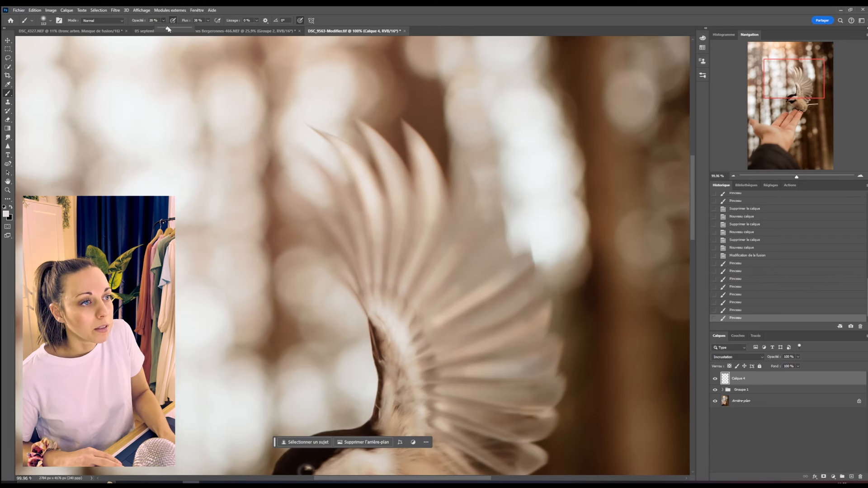
{"action": "left_click_drag", "start_coordinate": [168, 29], "coordinate": [170, 29]}
{"action": "right_click", "coordinate": [355, 173], "text": "alt"}
{"action": "left_click_drag", "start_coordinate": [346, 159], "coordinate": [379, 231]}
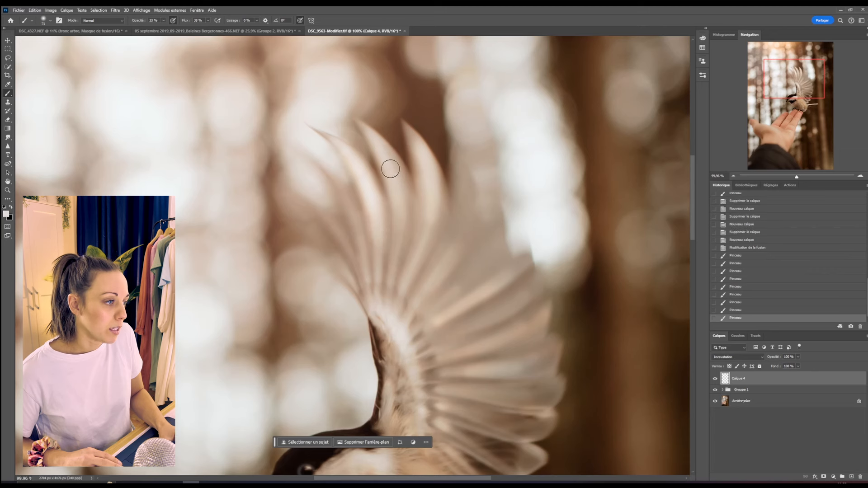
{"action": "left_click_drag", "start_coordinate": [390, 169], "coordinate": [401, 235]}
{"action": "left_click_drag", "start_coordinate": [395, 185], "coordinate": [405, 235]}
{"action": "left_click_drag", "start_coordinate": [420, 166], "coordinate": [429, 239]}
{"action": "mouse_move", "coordinate": [442, 273]}
{"action": "left_mouse_down"}
{"action": "mouse_move", "coordinate": [471, 221]}
{"action": "mouse_move", "coordinate": [465, 239]}
{"action": "left_mouse_up"}
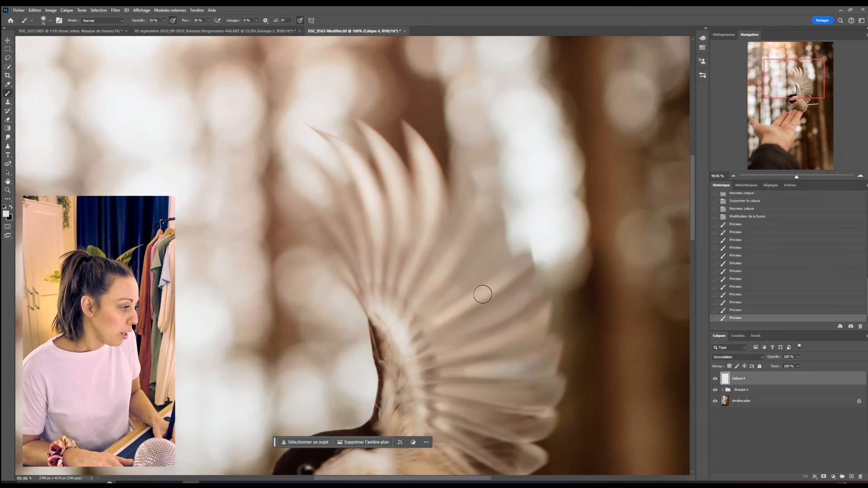
Step: Paint soft highlights along the spread feathers on the wing's outer right side, from the middle down to the lower ones
{"action": "left_click_drag", "start_coordinate": [506, 269], "coordinate": [482, 291]}
{"action": "left_click_drag", "start_coordinate": [524, 256], "coordinate": [475, 312]}
{"action": "left_click_drag", "start_coordinate": [551, 311], "coordinate": [479, 348]}
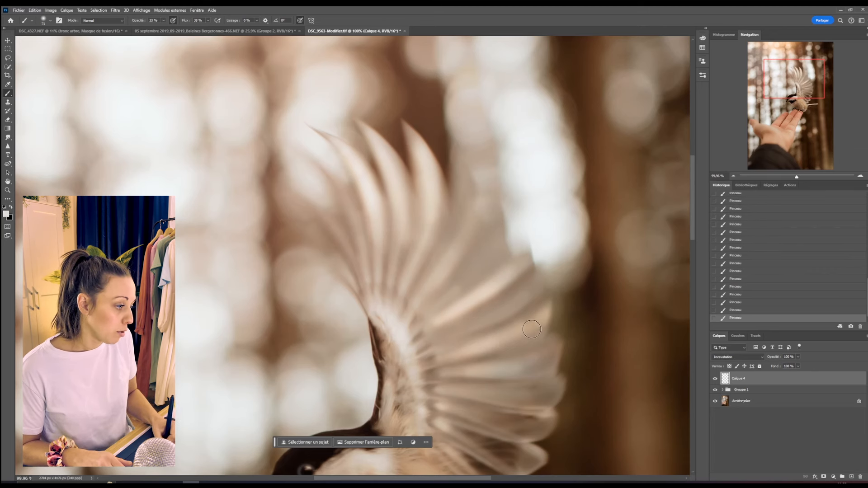
{"action": "left_click_drag", "start_coordinate": [532, 329], "coordinate": [501, 341]}
{"action": "left_click_drag", "start_coordinate": [467, 370], "coordinate": [538, 367]}
{"action": "left_click_drag", "start_coordinate": [484, 370], "coordinate": [546, 369]}
{"action": "mouse_move", "coordinate": [502, 416]}
{"action": "left_mouse_down"}
{"action": "mouse_move", "coordinate": [551, 414]}
{"action": "mouse_move", "coordinate": [502, 407]}
{"action": "left_mouse_up"}
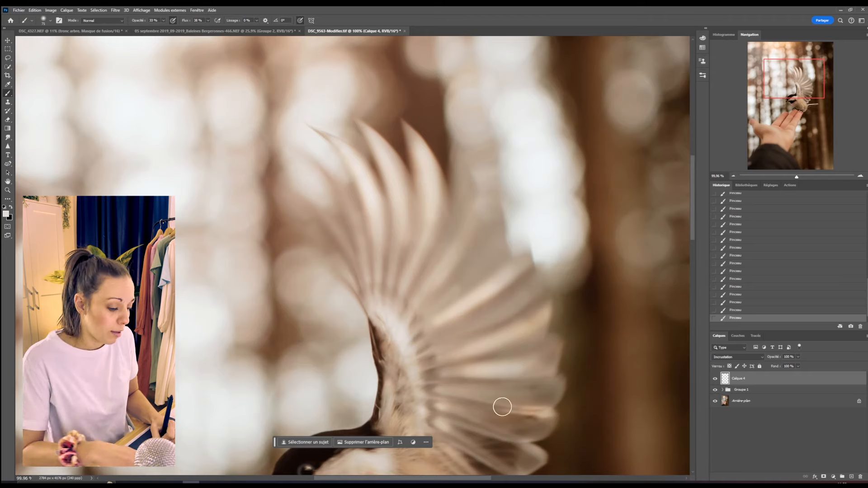
Step: Brighten the white base of the wing, and the bird's breast and cheek with a larger soft brush
{"action": "scroll", "coordinate": [457, 360], "scroll_direction": "down", "scroll_amount": 3}
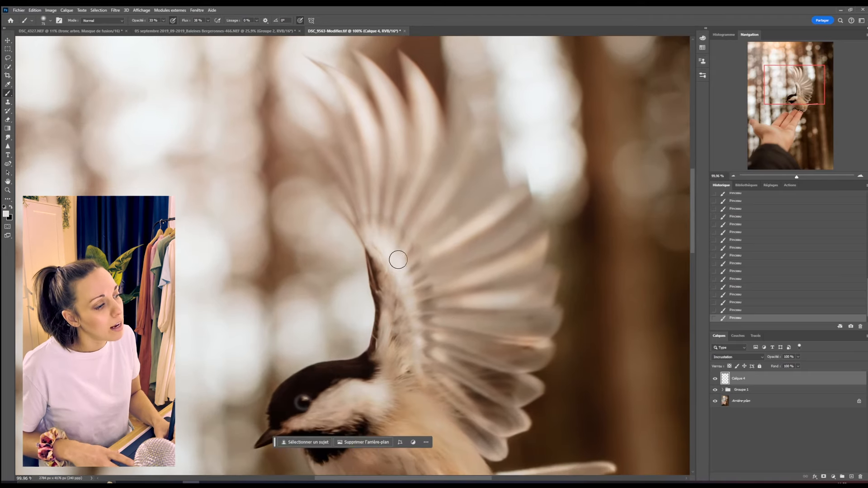
{"action": "mouse_move", "coordinate": [398, 259]}
{"action": "left_mouse_down"}
{"action": "mouse_move", "coordinate": [420, 300]}
{"action": "mouse_move", "coordinate": [404, 378]}
{"action": "mouse_move", "coordinate": [415, 414]}
{"action": "mouse_move", "coordinate": [407, 384]}
{"action": "left_mouse_up"}
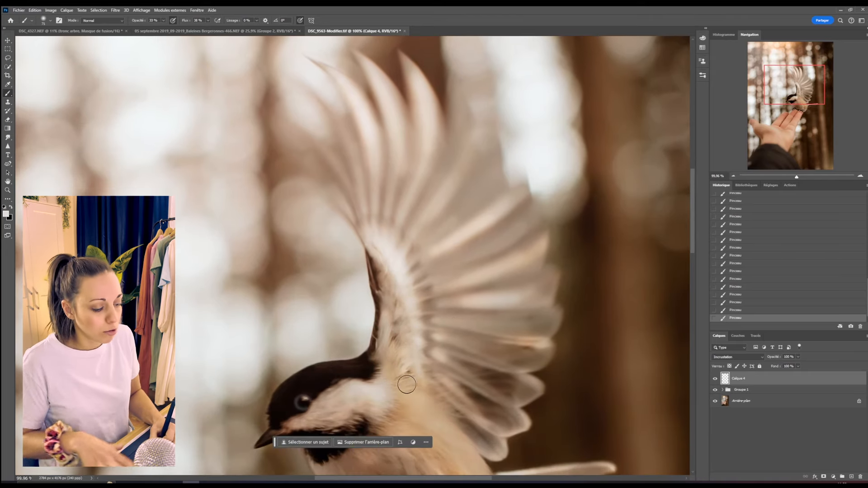
{"action": "scroll", "coordinate": [411, 313], "scroll_direction": "down", "scroll_amount": 1}
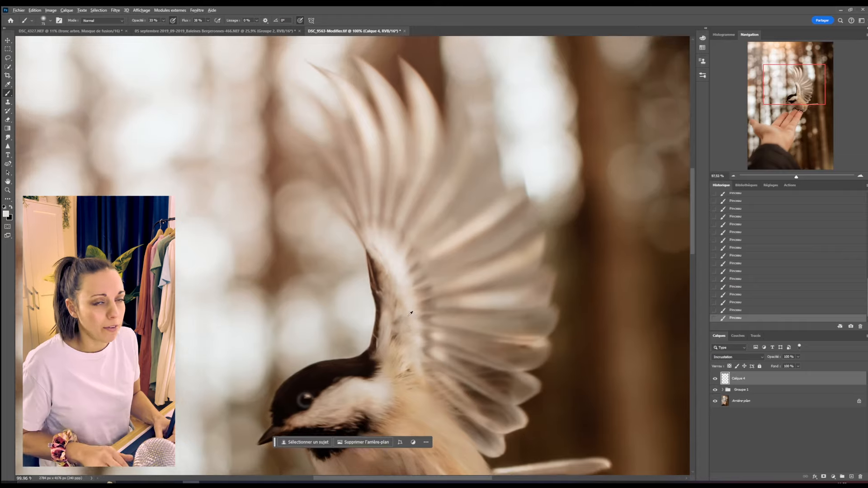
{"action": "scroll", "coordinate": [409, 314], "scroll_direction": "down", "scroll_amount": 2}
{"action": "mouse_move", "coordinate": [353, 392]}
{"action": "left_mouse_down"}
{"action": "mouse_move", "coordinate": [350, 348]}
{"action": "mouse_move", "coordinate": [386, 342]}
{"action": "left_mouse_up"}
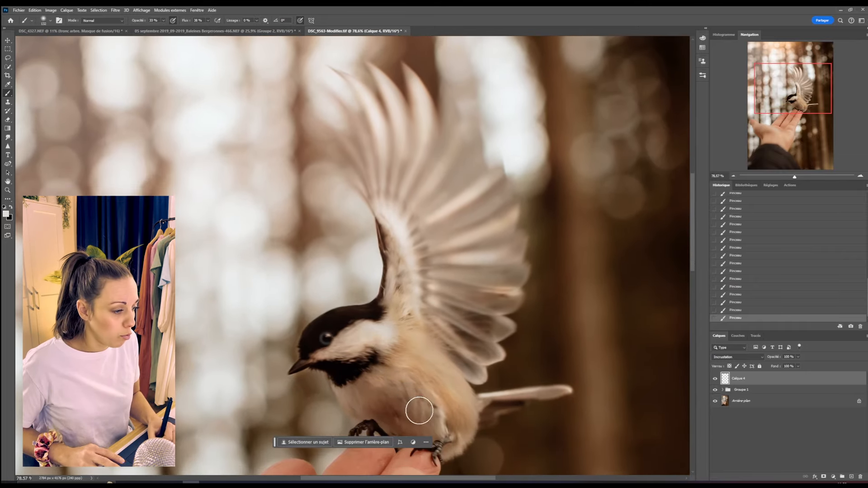
Step: Hide and reshow Calque 4 to compare the bird with and without the painted highlights
{"action": "scroll", "coordinate": [398, 337], "scroll_direction": "down", "scroll_amount": 4}
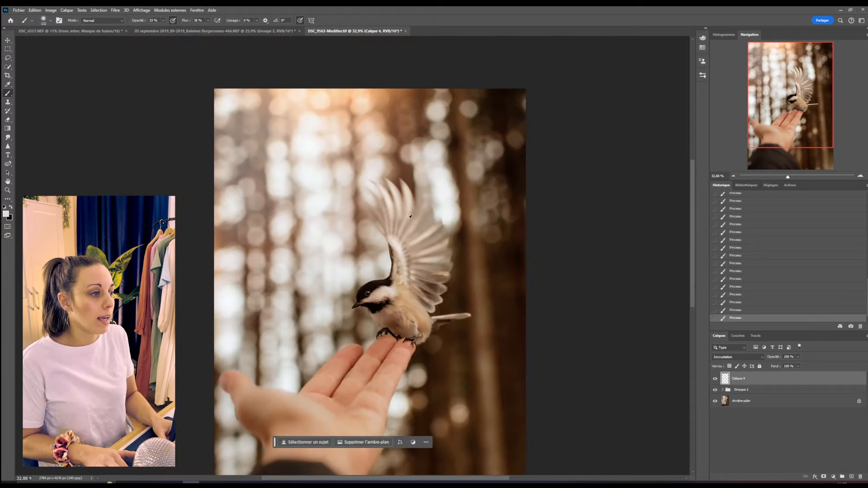
{"action": "left_click", "coordinate": [716, 379]}
{"action": "left_click", "coordinate": [715, 379]}
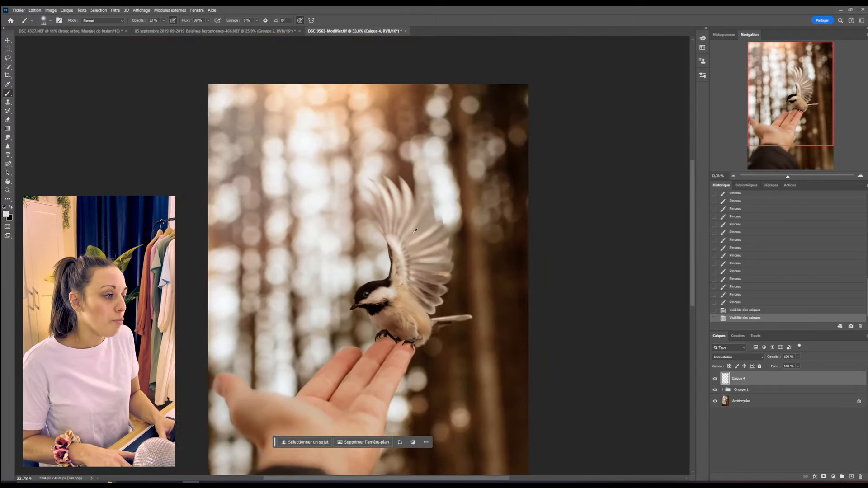
{"action": "scroll", "coordinate": [402, 240], "scroll_direction": "up", "scroll_amount": 4}
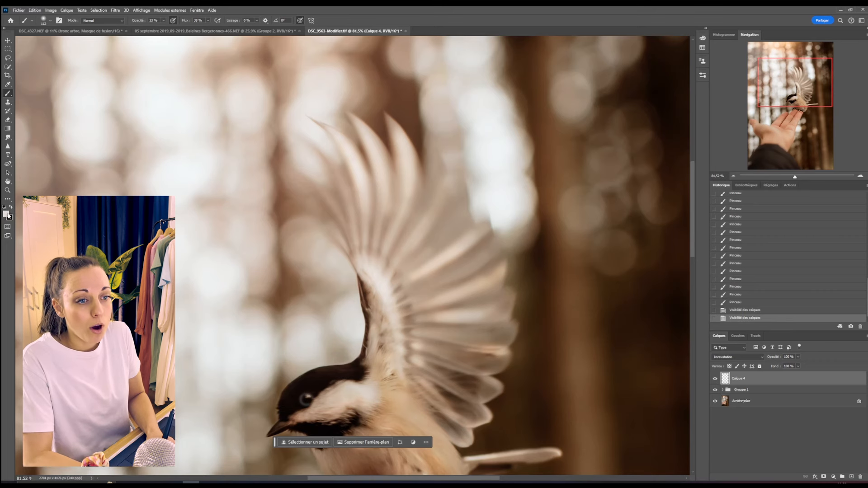
{"action": "scroll", "coordinate": [372, 306], "scroll_direction": "down", "scroll_amount": 1}
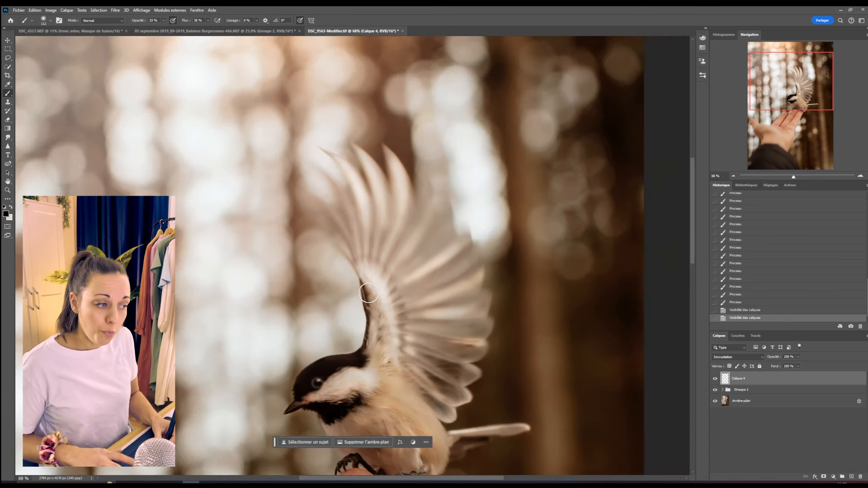
Step: Shrink the brush to the gaps between feathers and sample a dark brown (#18130a) from the blurred background as the foreground colour
{"action": "right_click", "coordinate": [369, 294], "text": "alt"}
{"action": "left_click_drag", "start_coordinate": [370, 294], "coordinate": [367, 293]}
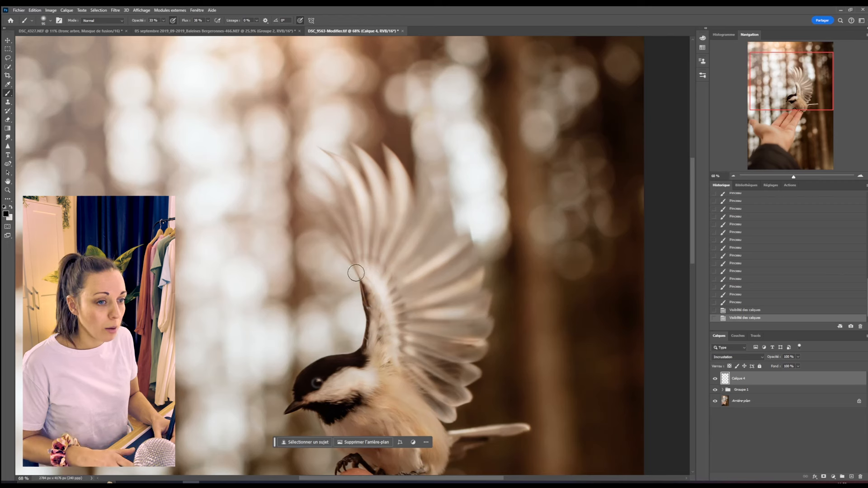
{"action": "left_click", "coordinate": [6, 213]}
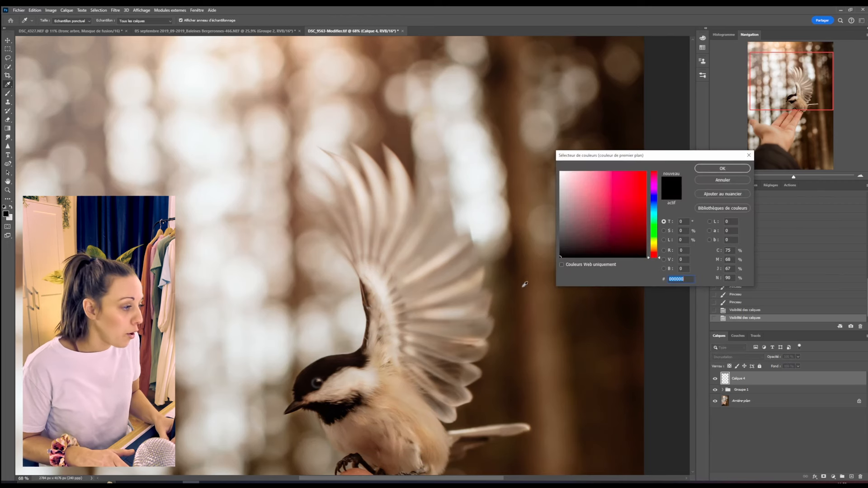
{"action": "left_click", "coordinate": [512, 264]}
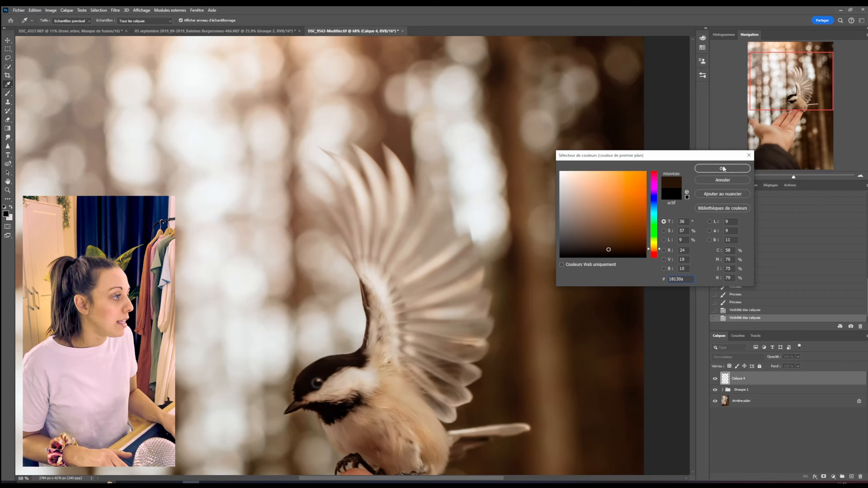
{"action": "left_click", "coordinate": [723, 169]}
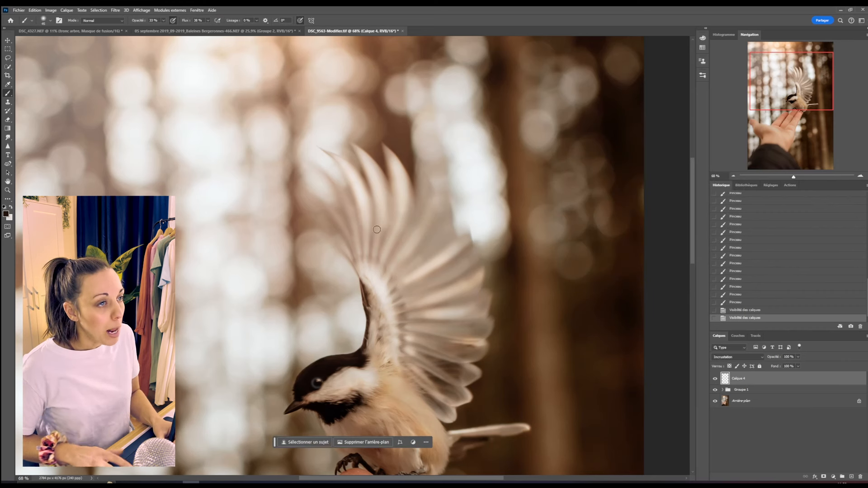
Step: Turn off pen pressure control for the brush opacity and size, and set the opacity to about 35 %
{"action": "left_click", "coordinate": [162, 20]}
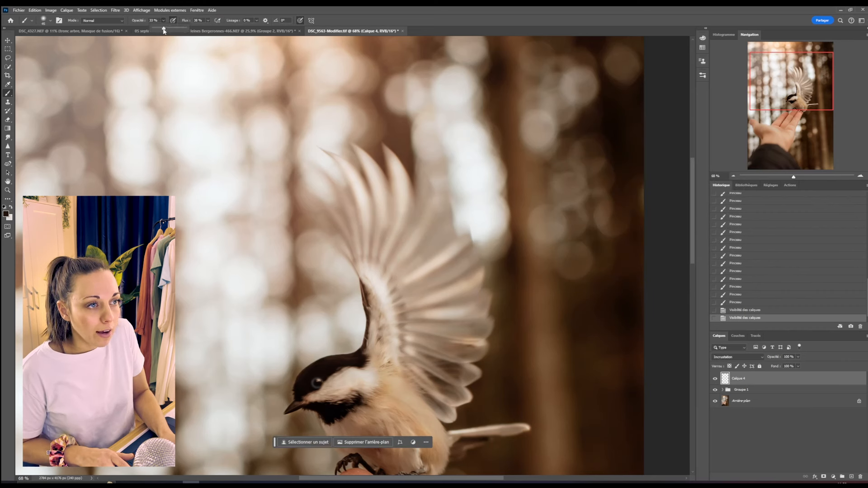
{"action": "left_click", "coordinate": [300, 21]}
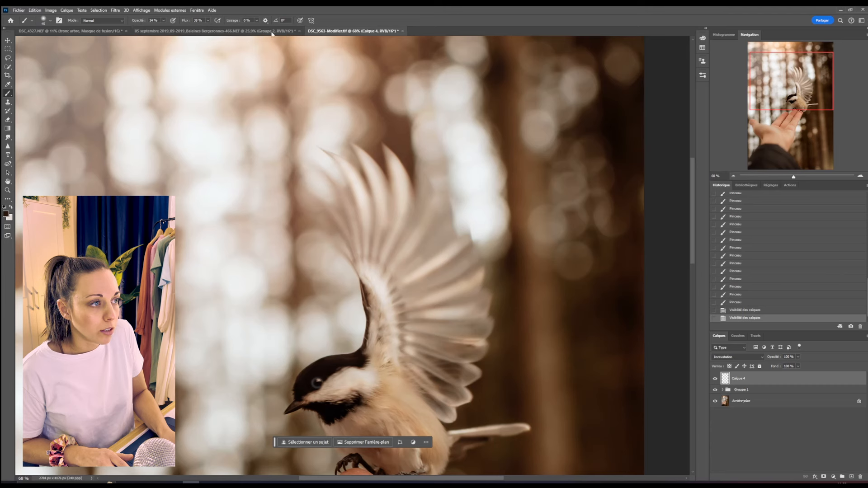
{"action": "left_click", "coordinate": [163, 21]}
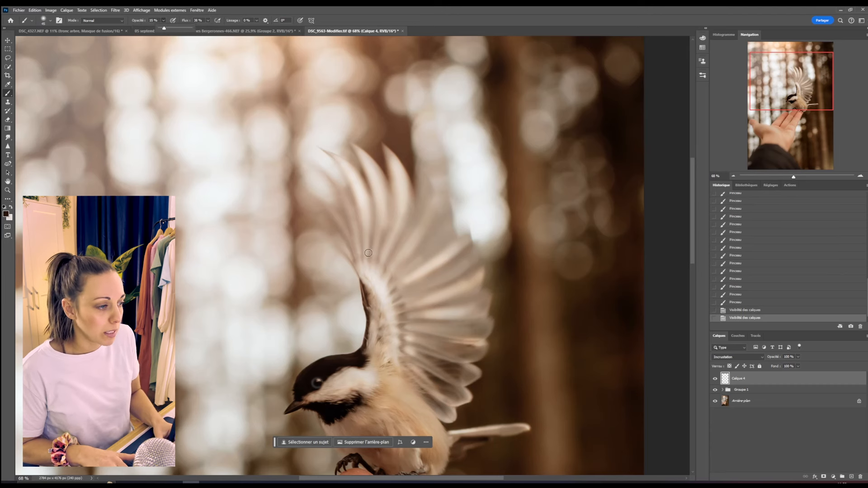
Step: Paint short dark strokes between the feathers where they meet the white base of the wing, from the upper feathers to the lower ones
{"action": "scroll", "coordinate": [371, 253], "scroll_direction": "up", "scroll_amount": 3}
{"action": "mouse_move", "coordinate": [381, 254]}
{"action": "left_mouse_down"}
{"action": "mouse_move", "coordinate": [389, 224]}
{"action": "mouse_move", "coordinate": [386, 238]}
{"action": "left_mouse_up"}
{"action": "mouse_move", "coordinate": [389, 279]}
{"action": "left_mouse_down"}
{"action": "mouse_move", "coordinate": [420, 212]}
{"action": "mouse_move", "coordinate": [413, 232]}
{"action": "left_mouse_up"}
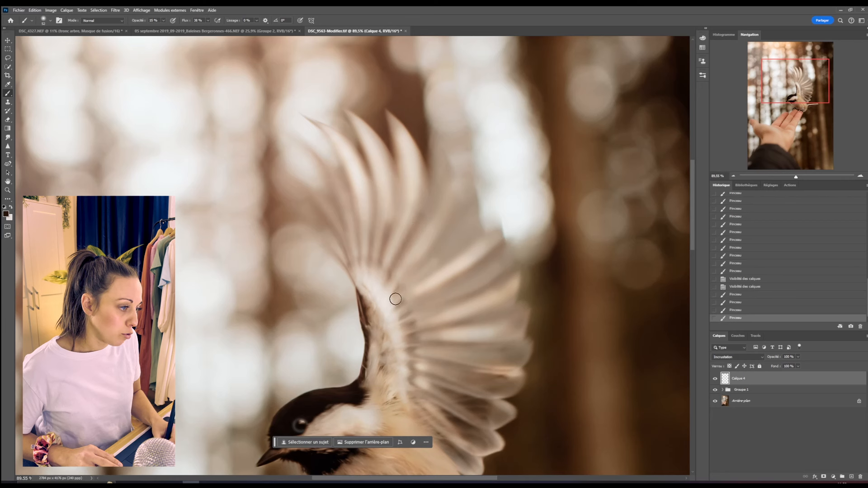
{"action": "mouse_move", "coordinate": [396, 297]}
{"action": "left_mouse_down"}
{"action": "mouse_move", "coordinate": [442, 242]}
{"action": "mouse_move", "coordinate": [417, 267]}
{"action": "left_mouse_up"}
{"action": "left_click_drag", "start_coordinate": [397, 323], "coordinate": [419, 311]}
{"action": "mouse_move", "coordinate": [402, 324]}
{"action": "left_mouse_down"}
{"action": "mouse_move", "coordinate": [416, 320]}
{"action": "mouse_move", "coordinate": [412, 328]}
{"action": "left_mouse_up"}
{"action": "mouse_move", "coordinate": [400, 334]}
{"action": "left_mouse_down"}
{"action": "mouse_move", "coordinate": [410, 331]}
{"action": "mouse_move", "coordinate": [415, 343]}
{"action": "left_mouse_up"}
{"action": "left_click_drag", "start_coordinate": [406, 350], "coordinate": [421, 356]}
{"action": "left_click_drag", "start_coordinate": [409, 358], "coordinate": [423, 364]}
{"action": "left_click_drag", "start_coordinate": [409, 379], "coordinate": [415, 382]}
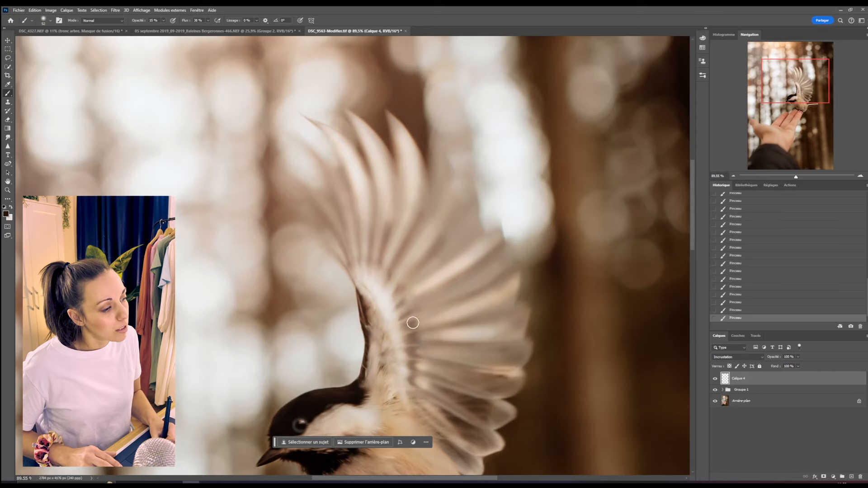
Step: Toggle the visibility of Calque 4 repeatedly to compare the whole photo with and without the painted light and shadow, leaving it hidden
{"action": "scroll", "coordinate": [398, 317], "scroll_direction": "down", "scroll_amount": 5}
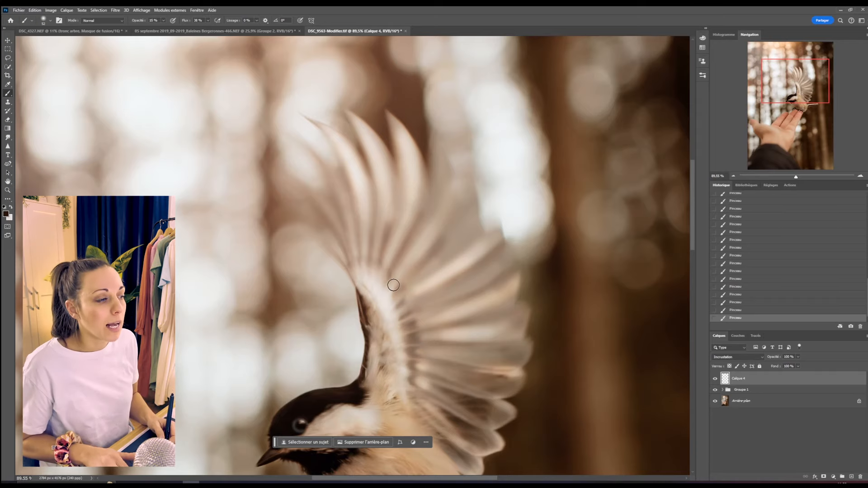
{"action": "scroll", "coordinate": [398, 290], "scroll_direction": "down", "scroll_amount": 1}
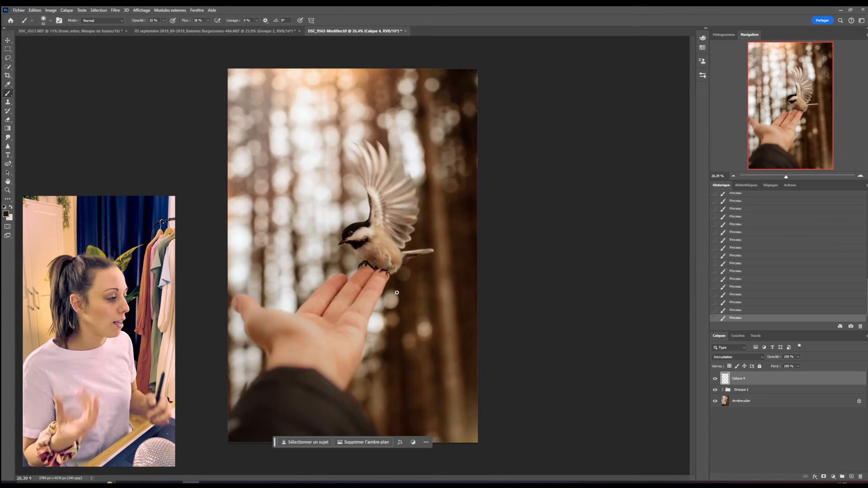
{"action": "left_click", "coordinate": [715, 380]}
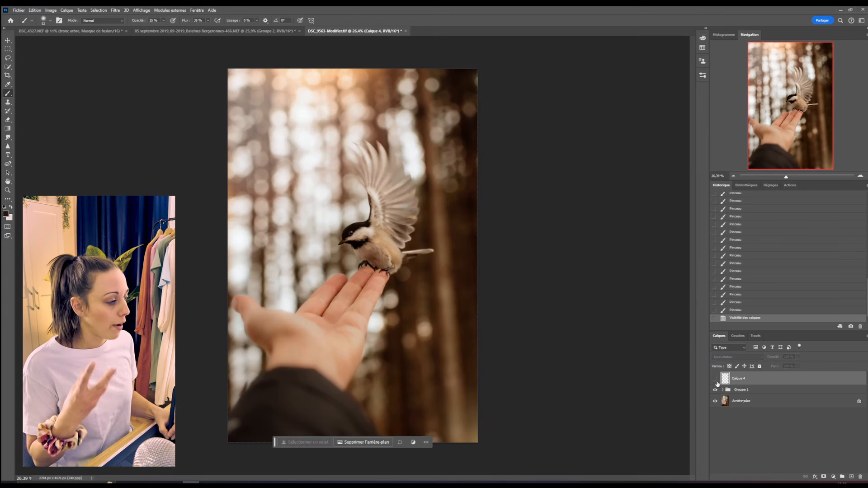
{"action": "left_click", "coordinate": [715, 379]}
{"action": "left_click", "coordinate": [715, 378]}
{"action": "left_click", "coordinate": [715, 379]}
{"action": "left_click", "coordinate": [715, 379]}
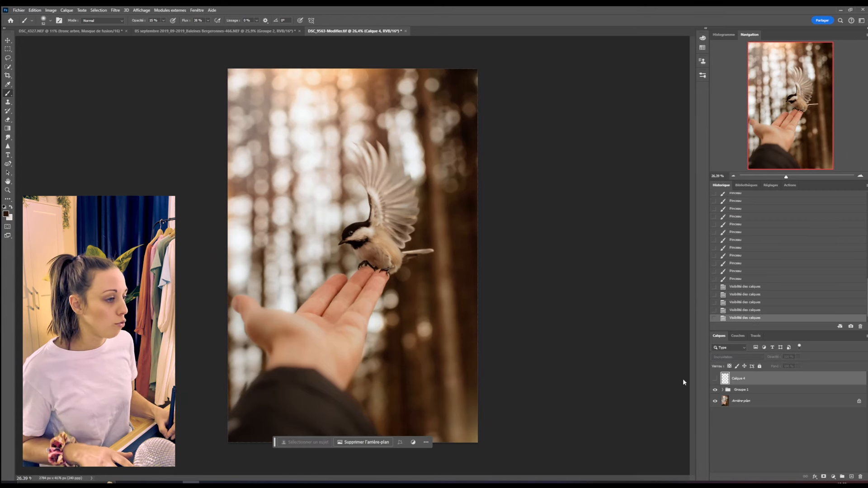
Step: Hide Groupe 1 to examine the original background photo, and show the group again for comparison
{"action": "left_click", "coordinate": [715, 390]}
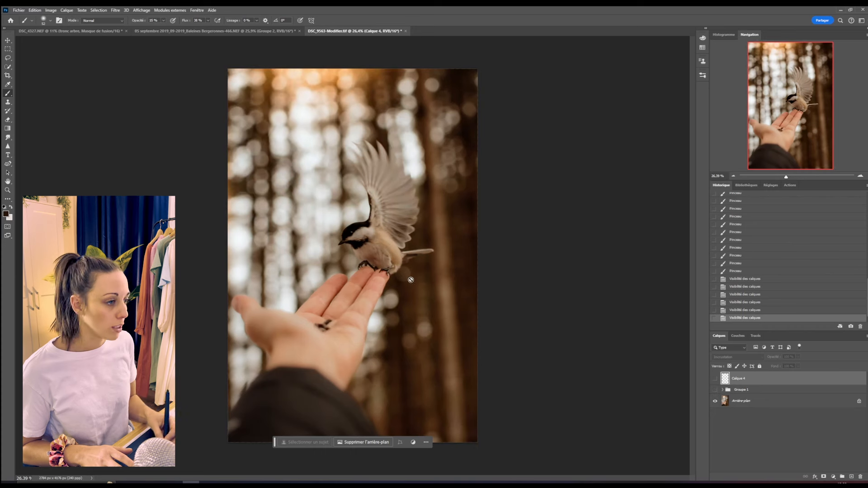
{"action": "scroll", "coordinate": [370, 187], "scroll_direction": "down", "scroll_amount": 2}
{"action": "scroll", "coordinate": [375, 174], "scroll_direction": "up", "scroll_amount": 2}
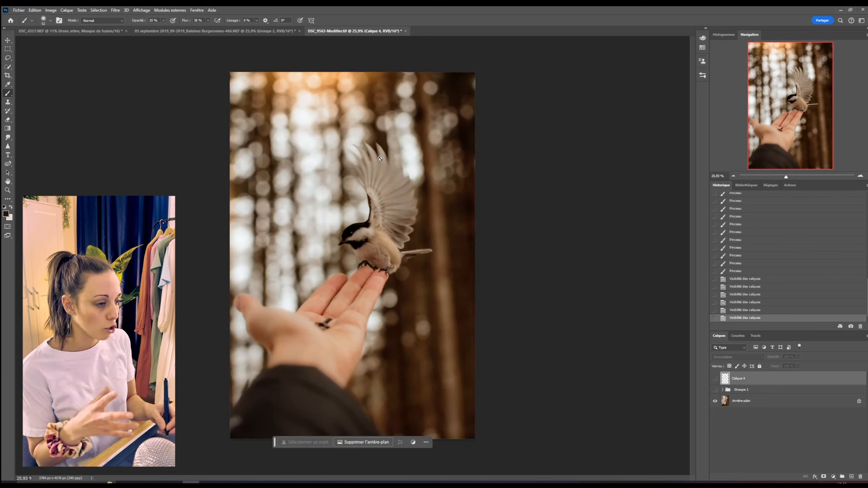
{"action": "left_click", "coordinate": [715, 391]}
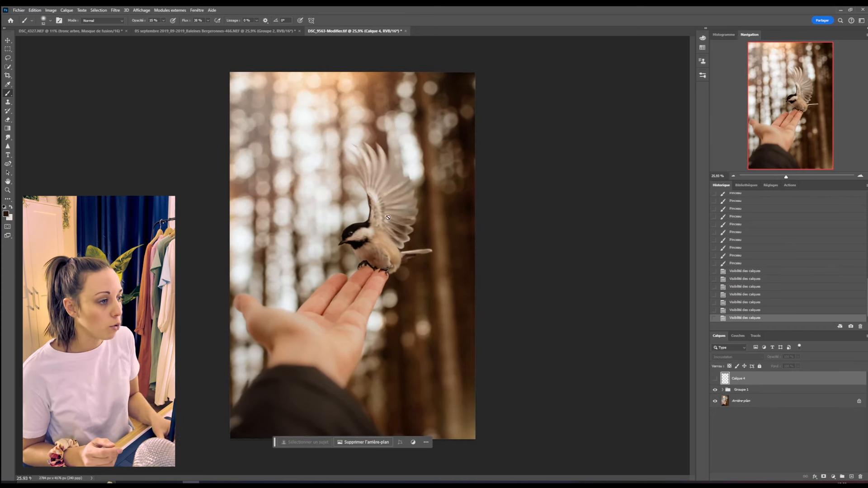